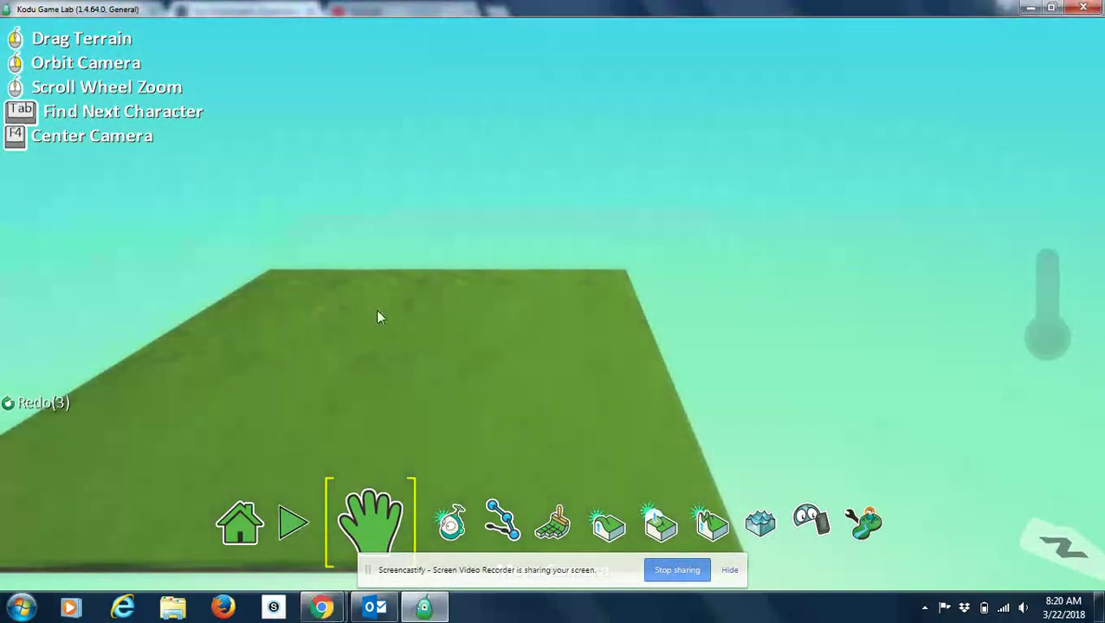
- Extend the grass terrain behind and to the right of the original plot with the ground brush, painting and adding material
left_click_drag(334, 336, 441, 307)
mouse_move(452, 530)
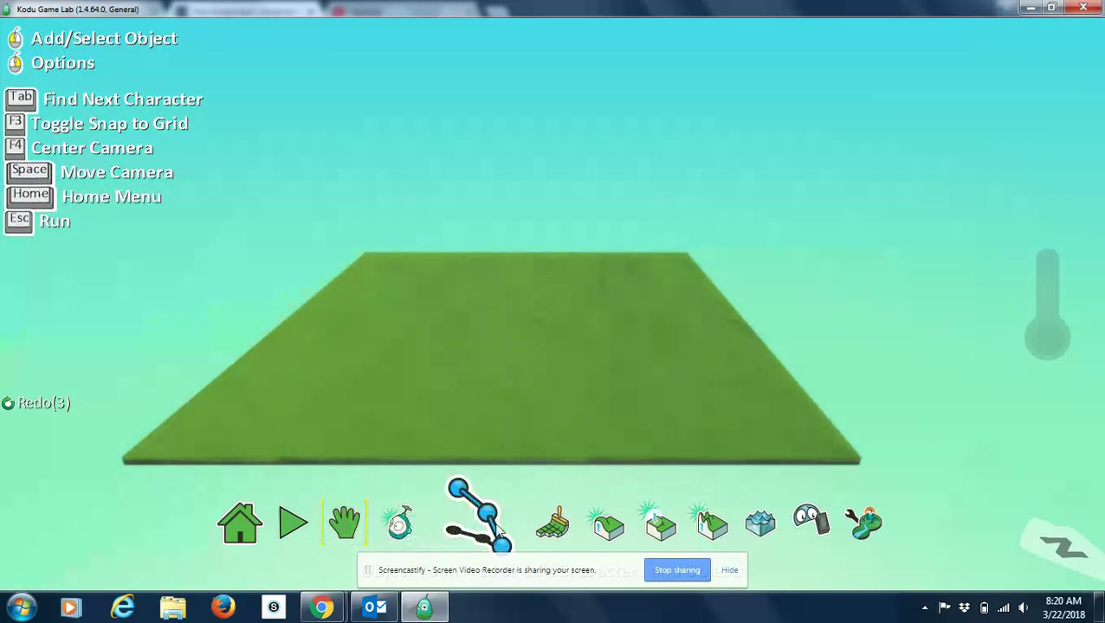
left_click(543, 531)
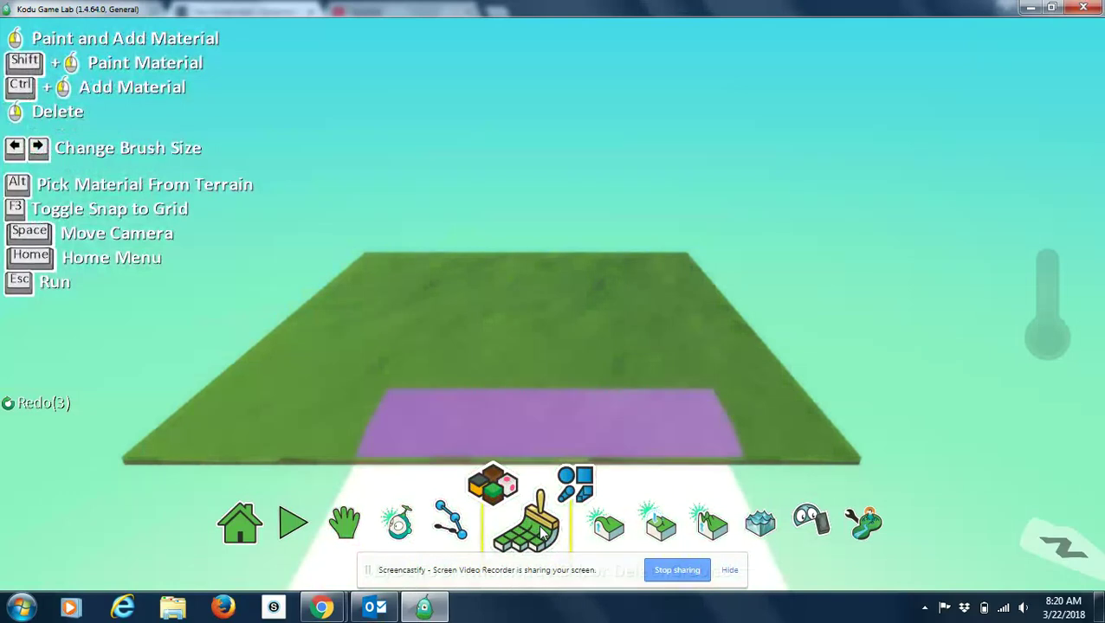
mouse_move(428, 247)
left_mouse_down()
mouse_move(378, 191)
mouse_move(424, 144)
mouse_move(516, 230)
mouse_move(599, 128)
mouse_move(585, 232)
mouse_move(606, 271)
mouse_move(770, 271)
mouse_move(851, 257)
mouse_move(872, 198)
mouse_move(858, 180)
mouse_move(812, 170)
mouse_move(817, 254)
mouse_move(877, 313)
left_mouse_up()
- Raise two stepped hills side by side across the middle of the terrain
left_click(608, 526)
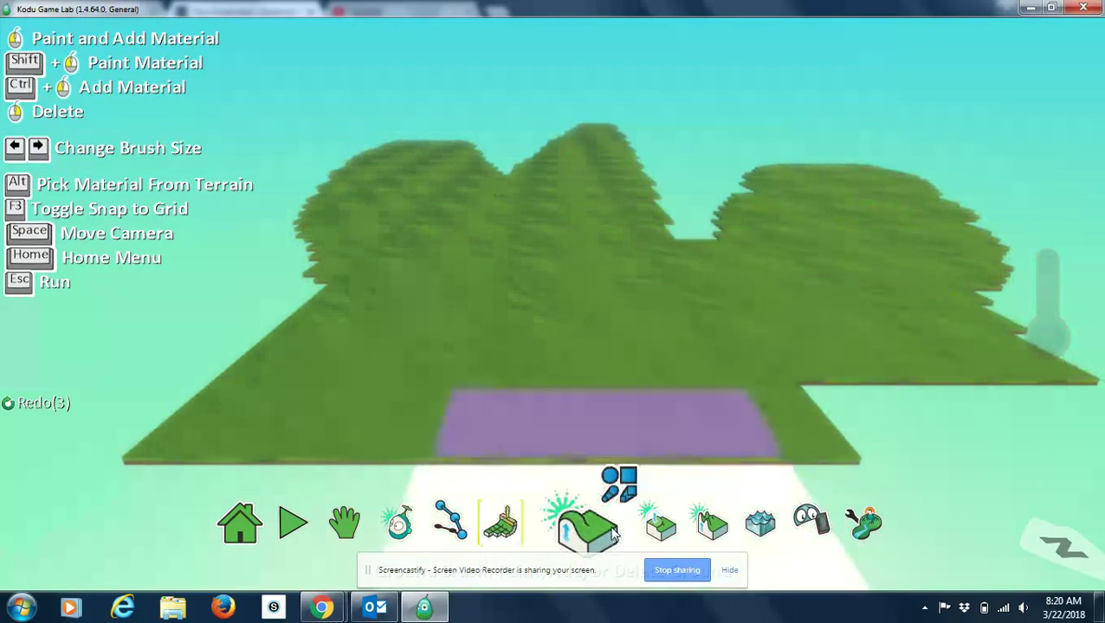
left_click(613, 534)
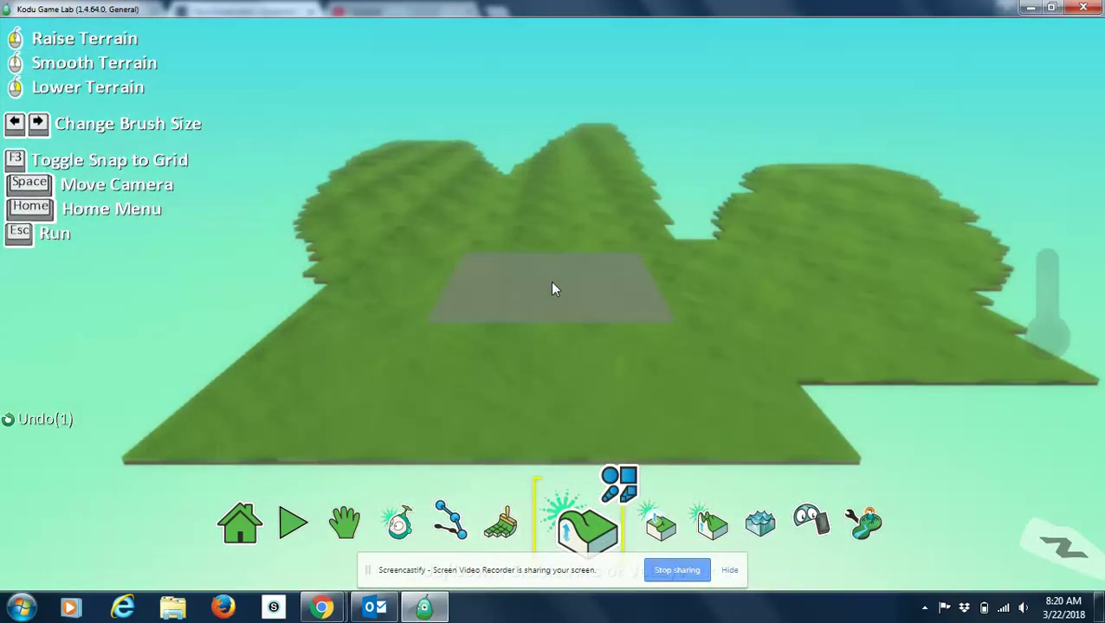
mouse_move(514, 252)
left_mouse_down()
mouse_move(514, 234)
mouse_move(650, 277)
left_mouse_up()
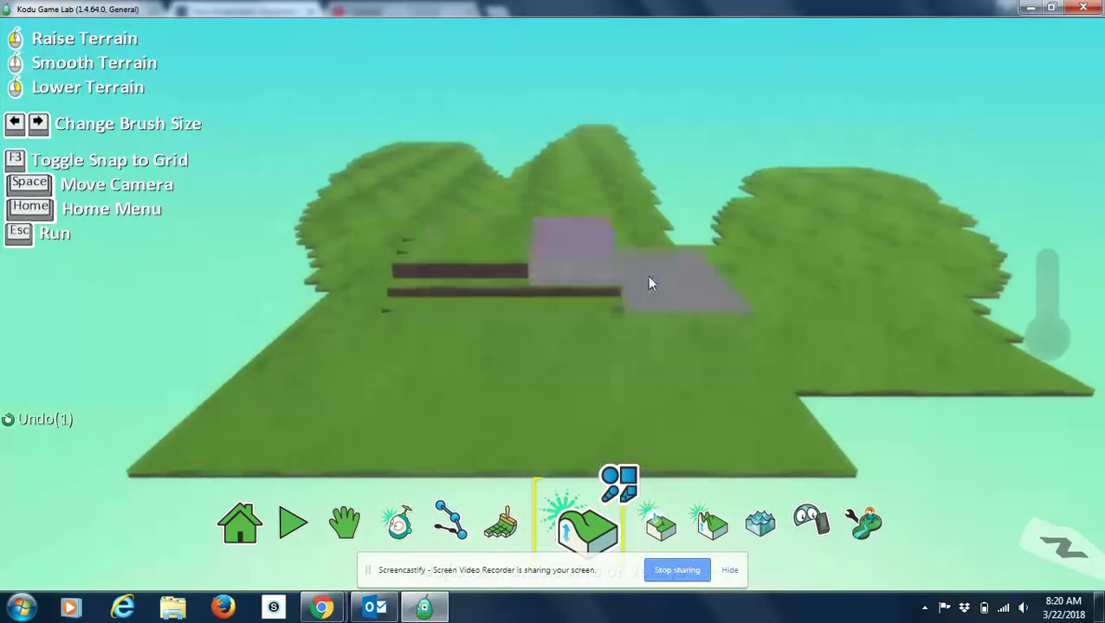
left_click_drag(748, 256, 765, 244)
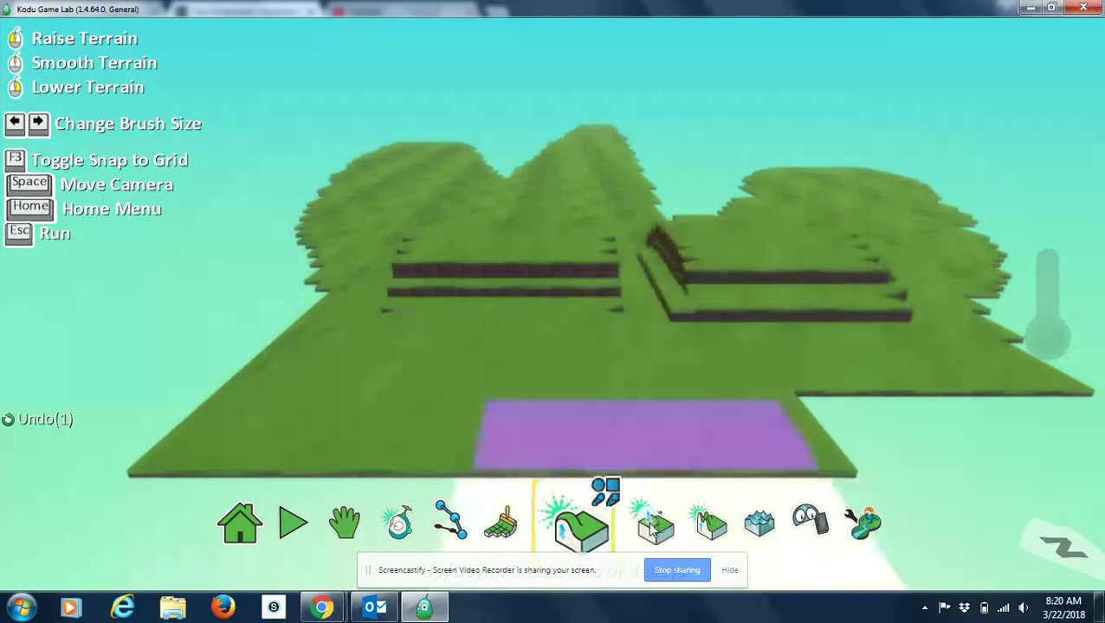
- Make spiky ground at the far ends of the terrain's three rear lobes
left_click(690, 524)
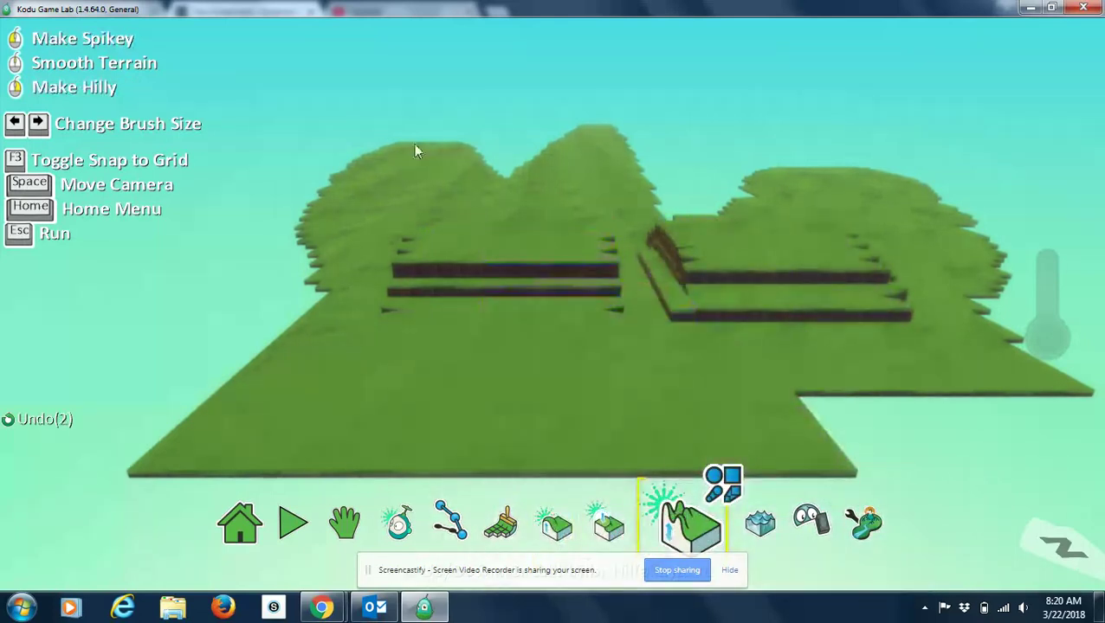
mouse_move(405, 145)
left_mouse_down()
mouse_move(419, 170)
mouse_move(433, 164)
left_mouse_up()
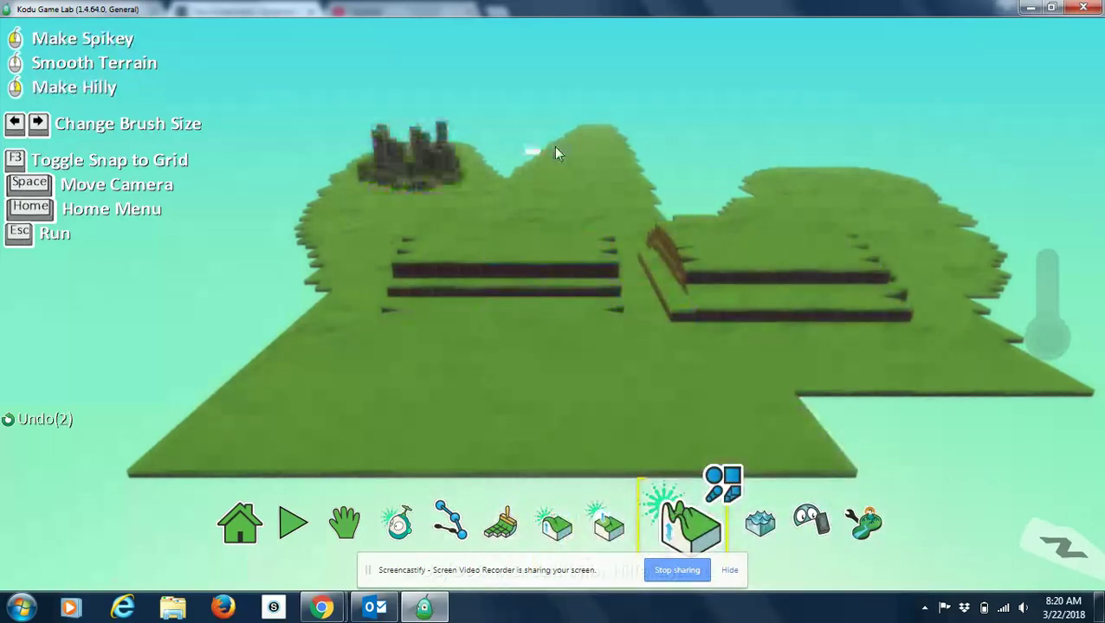
left_click_drag(862, 211, 869, 182)
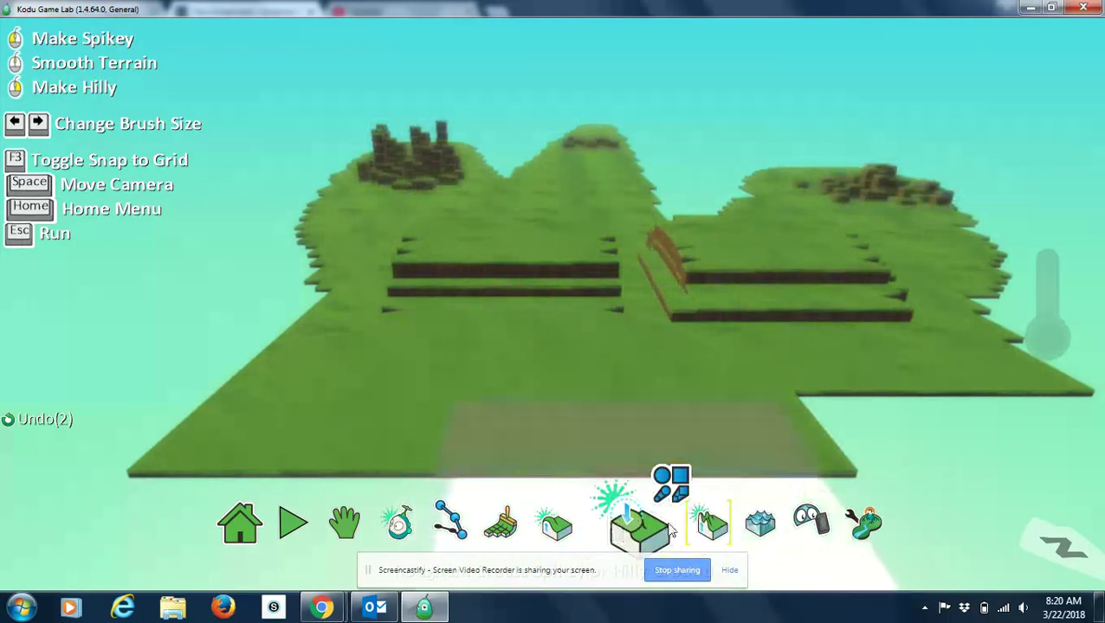
- Try raising water over the terrain, and undo the water change
left_click(765, 526)
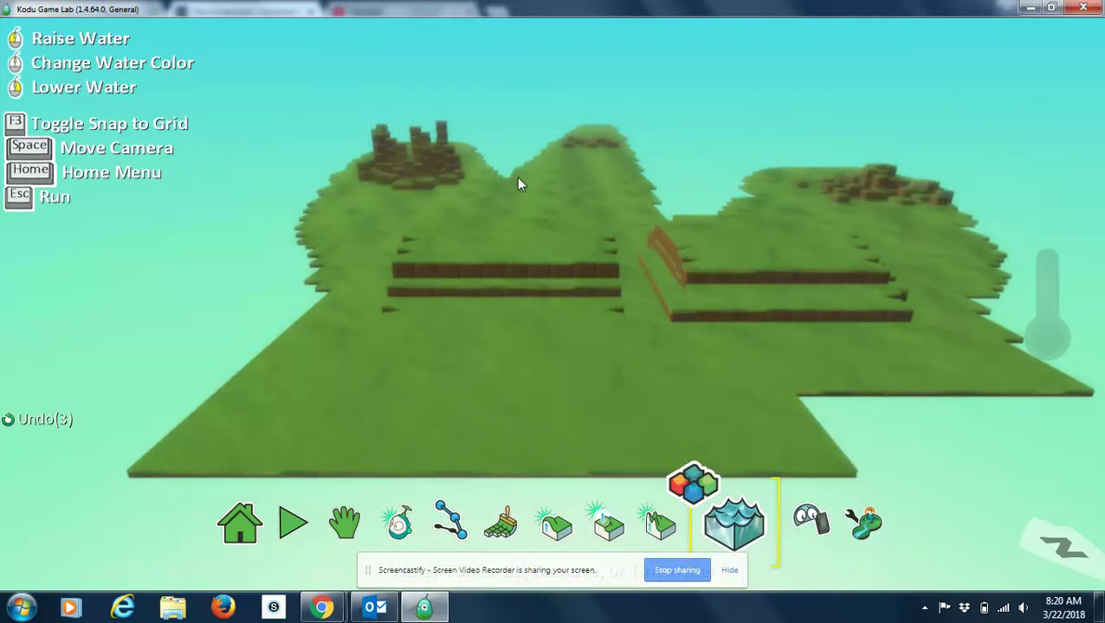
left_click(560, 189)
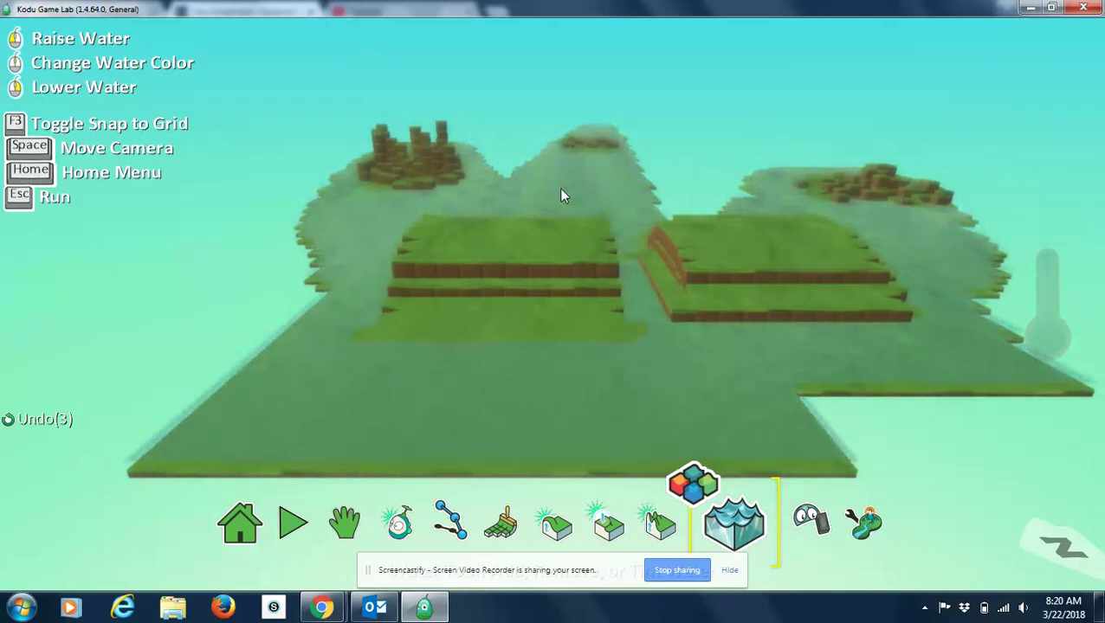
key("ctrl+z")
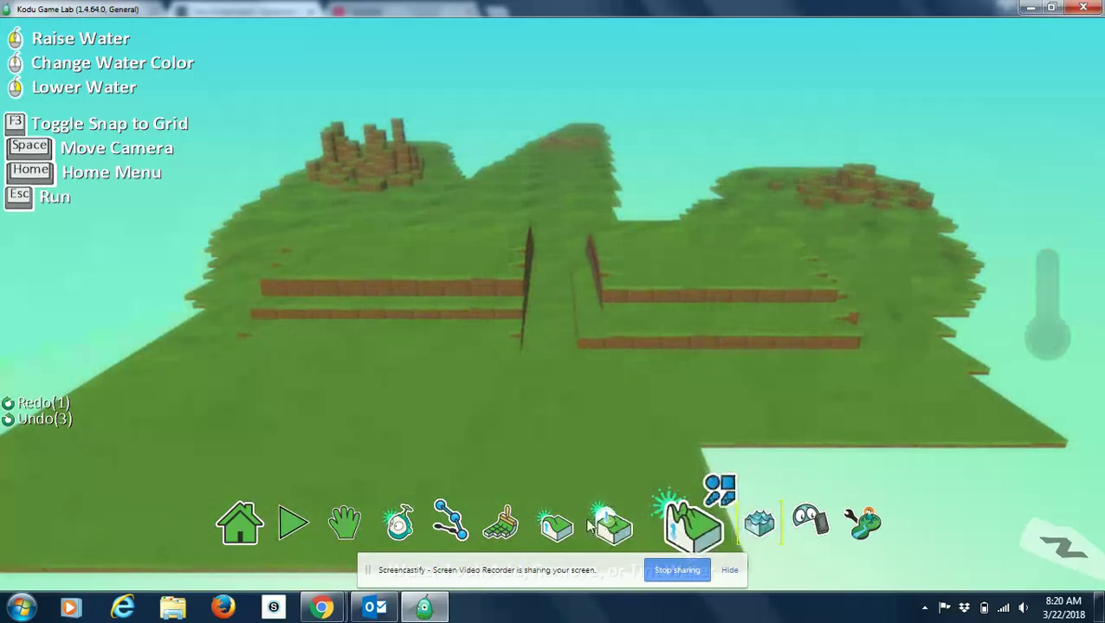
left_click(433, 517)
left_click(725, 475)
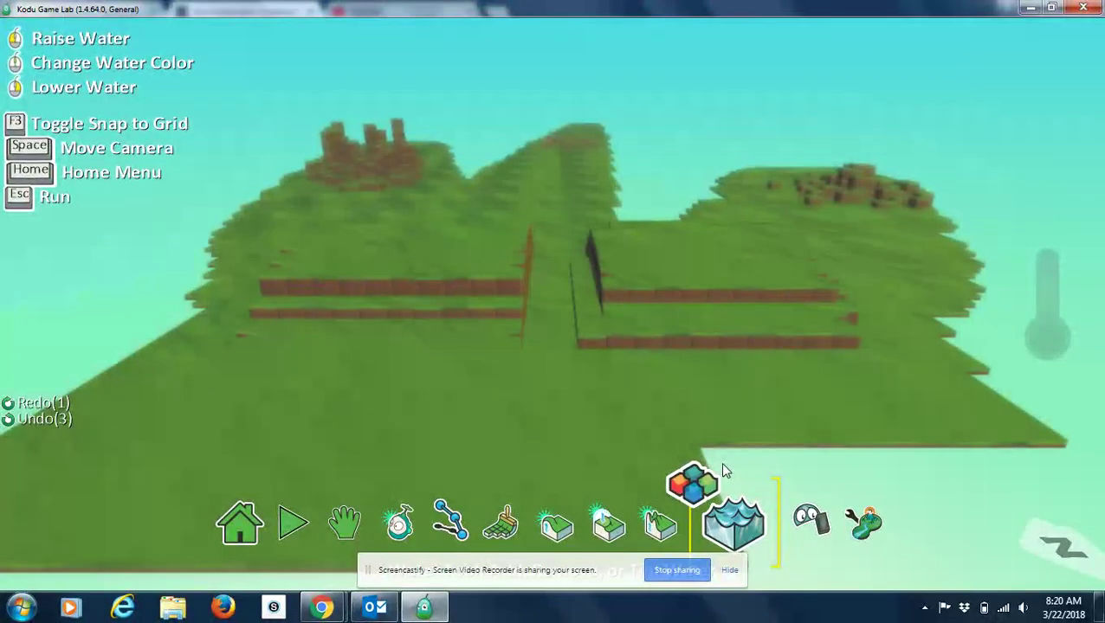
- Add a Kodu character on the left side of the grass in front of the raised hills
left_click(429, 522)
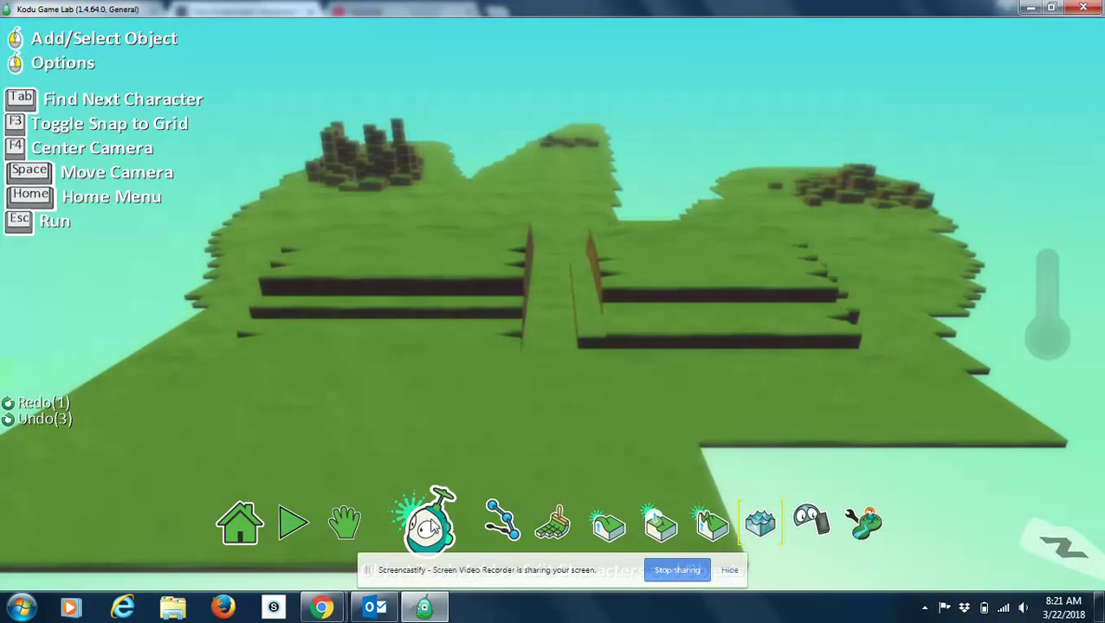
left_click(431, 529)
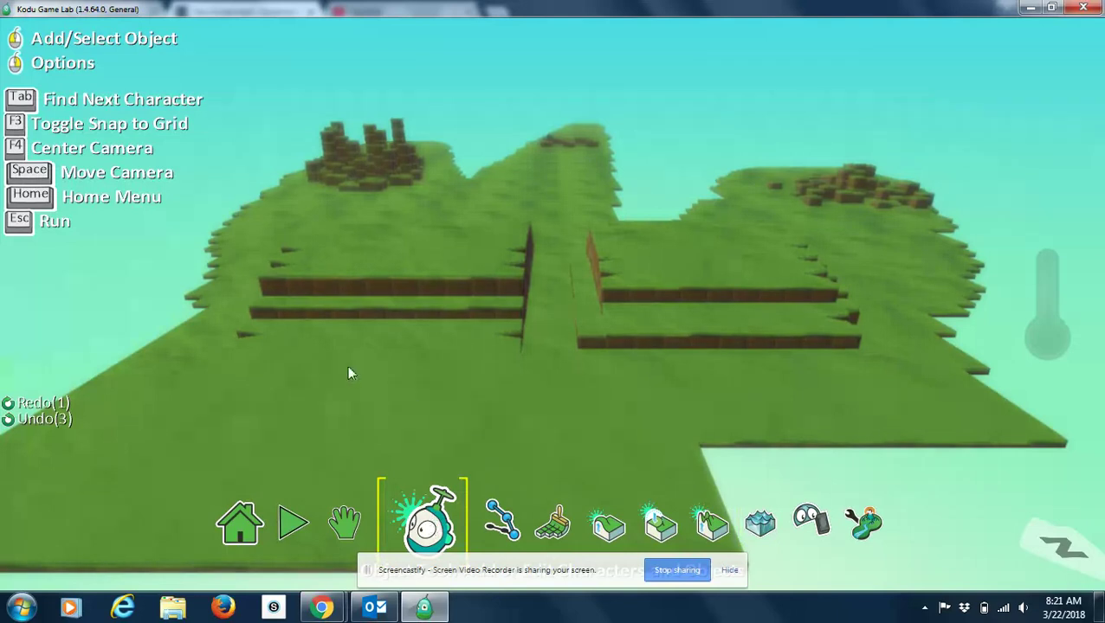
left_click(247, 378)
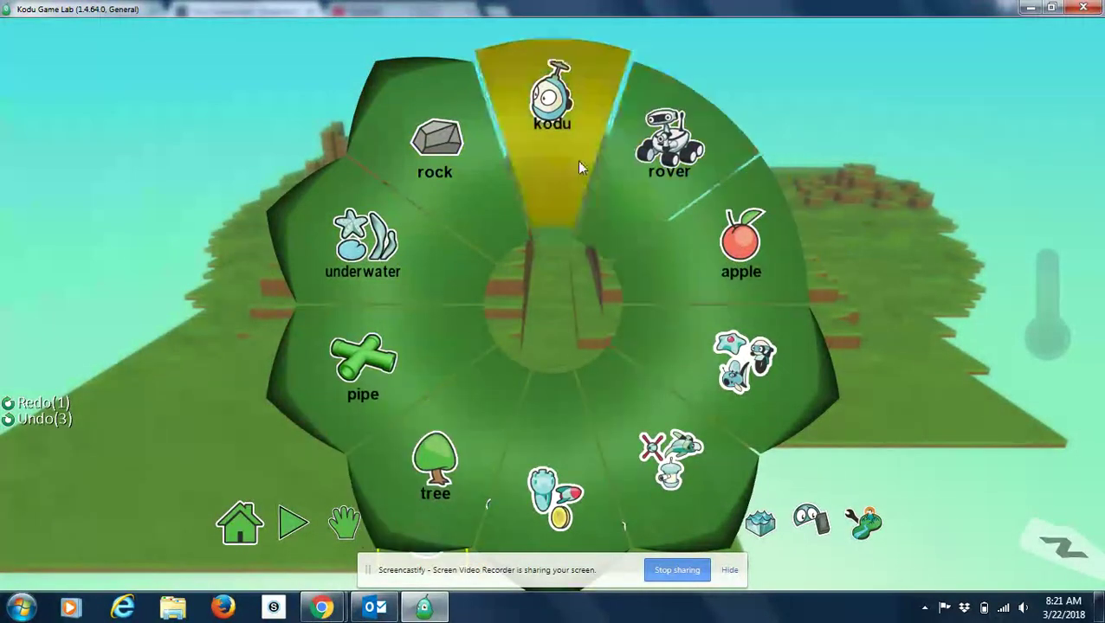
mouse_move(560, 149)
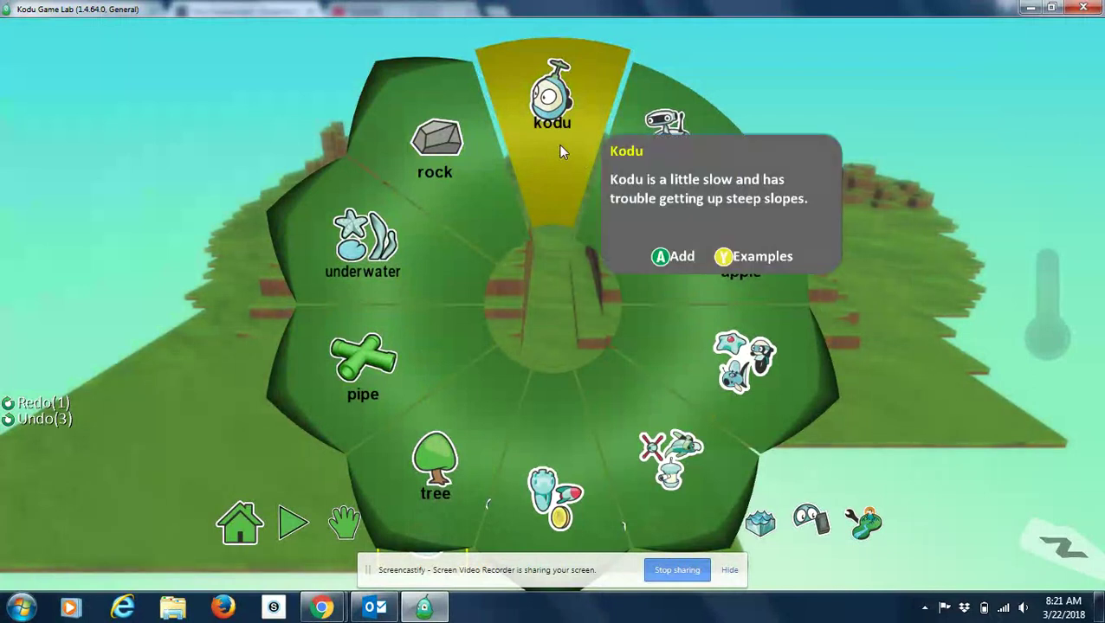
left_click(561, 151)
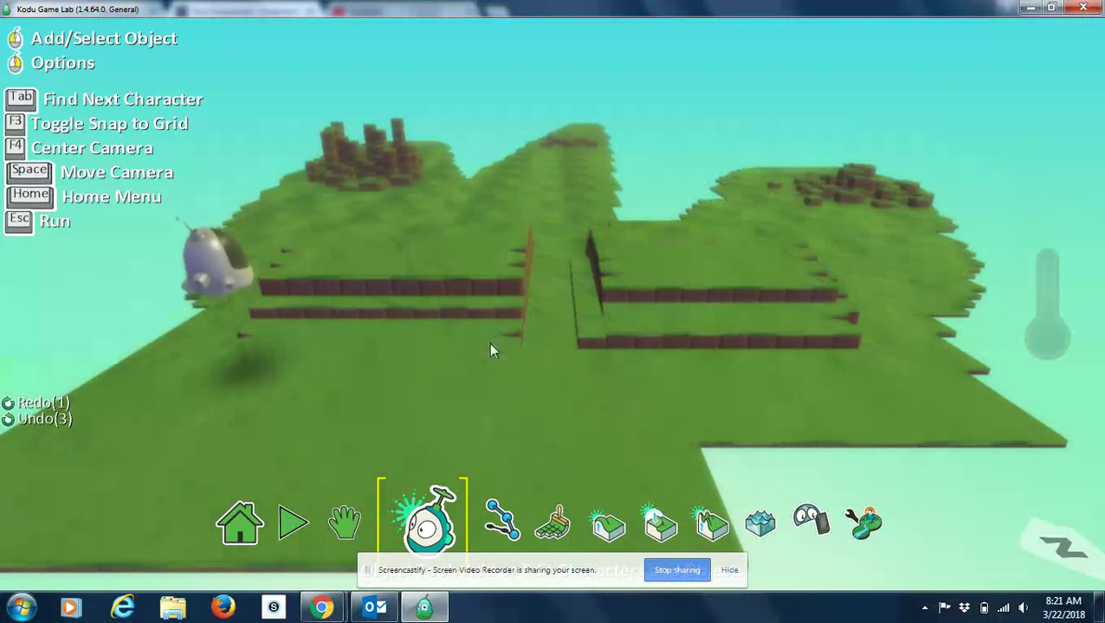
- Move the Kodu character forward toward the near edge of the grass
mouse_move(289, 326)
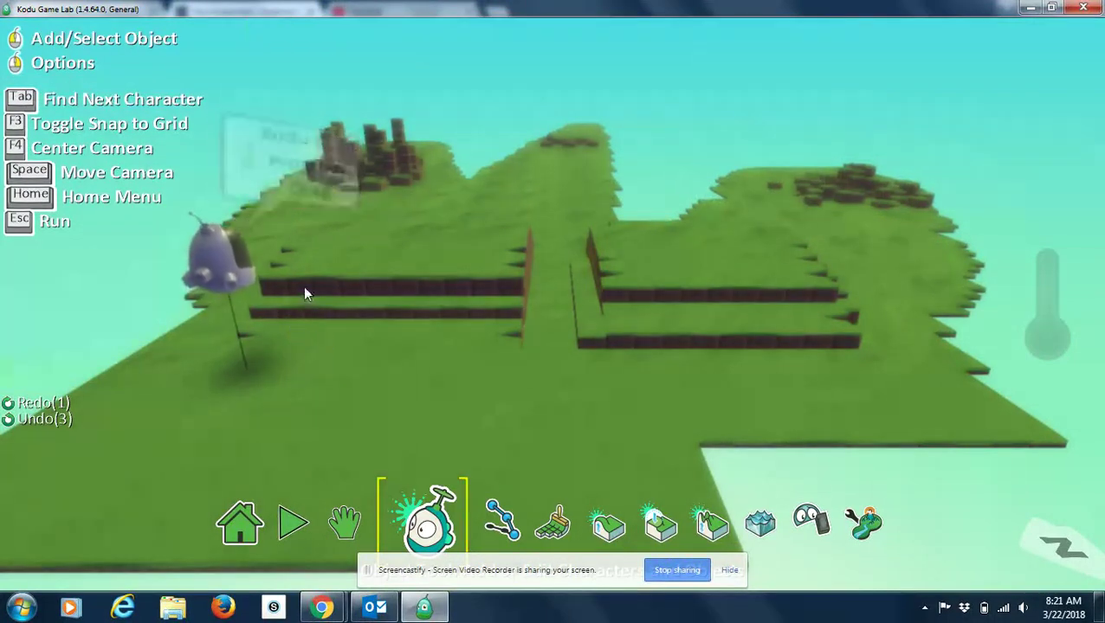
mouse_move(221, 262)
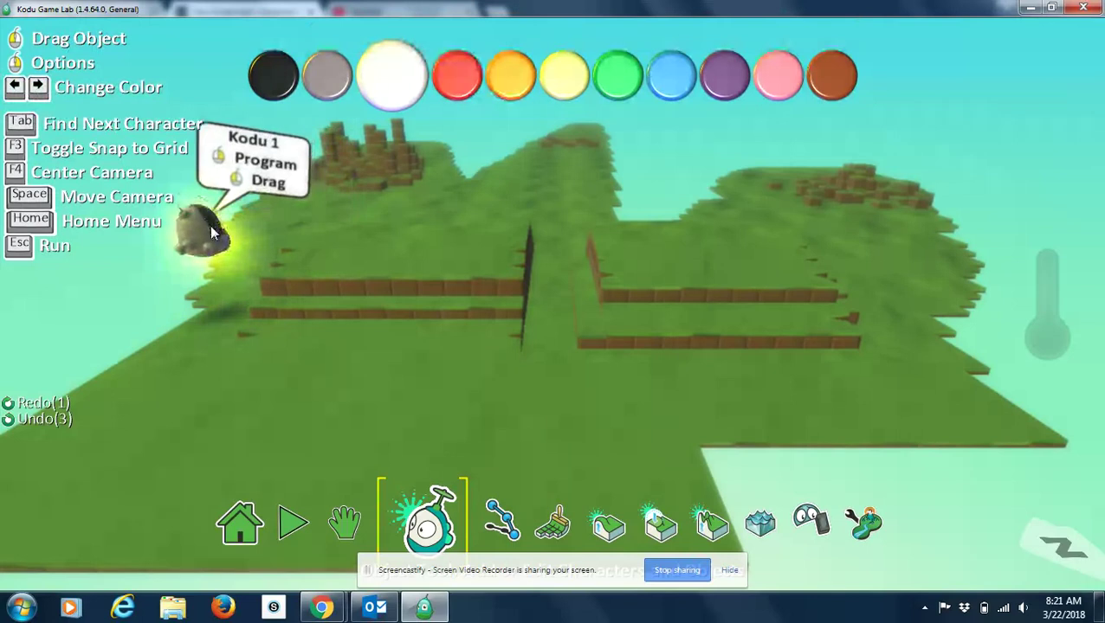
left_click_drag(203, 232, 288, 287)
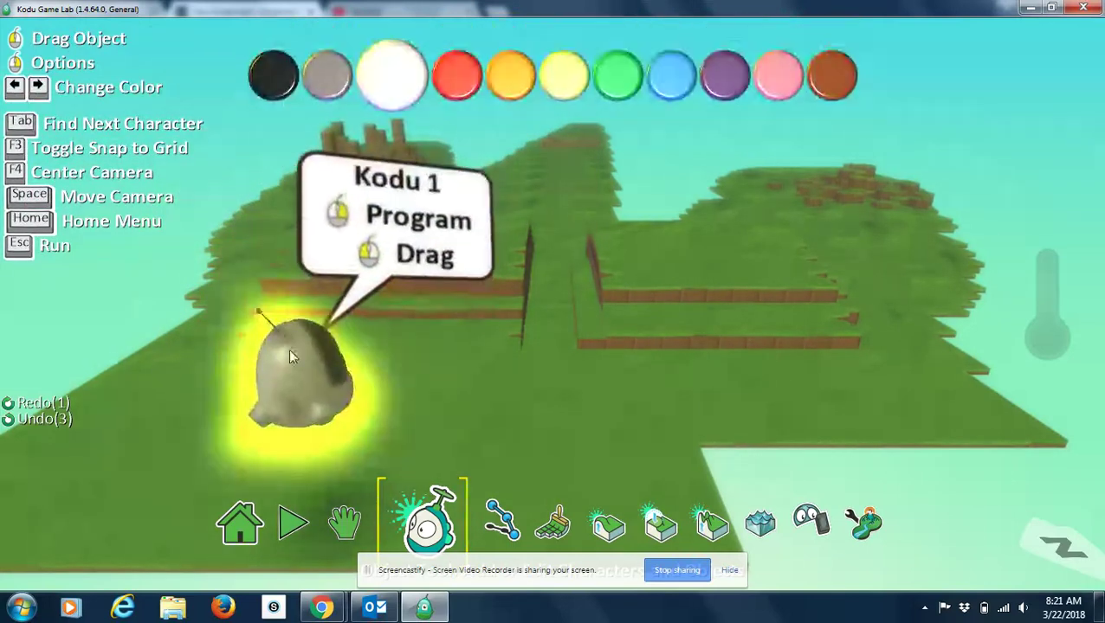
- Open Kodu's program and set the WHEN condition of rule 1 to keyboard with Arrows
right_click(290, 355)
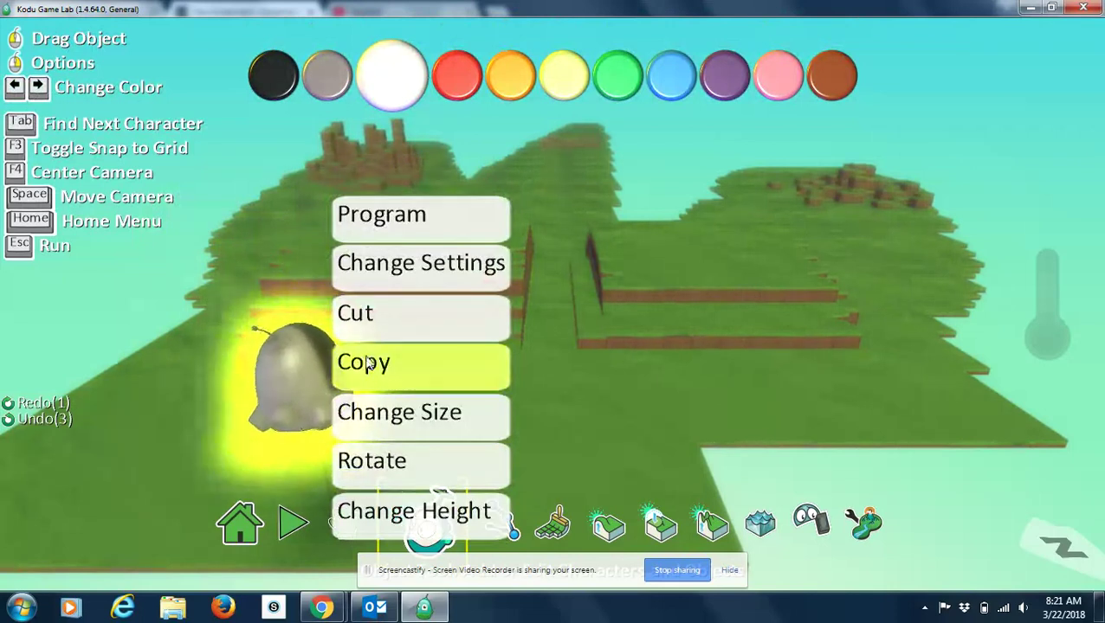
left_click(376, 224)
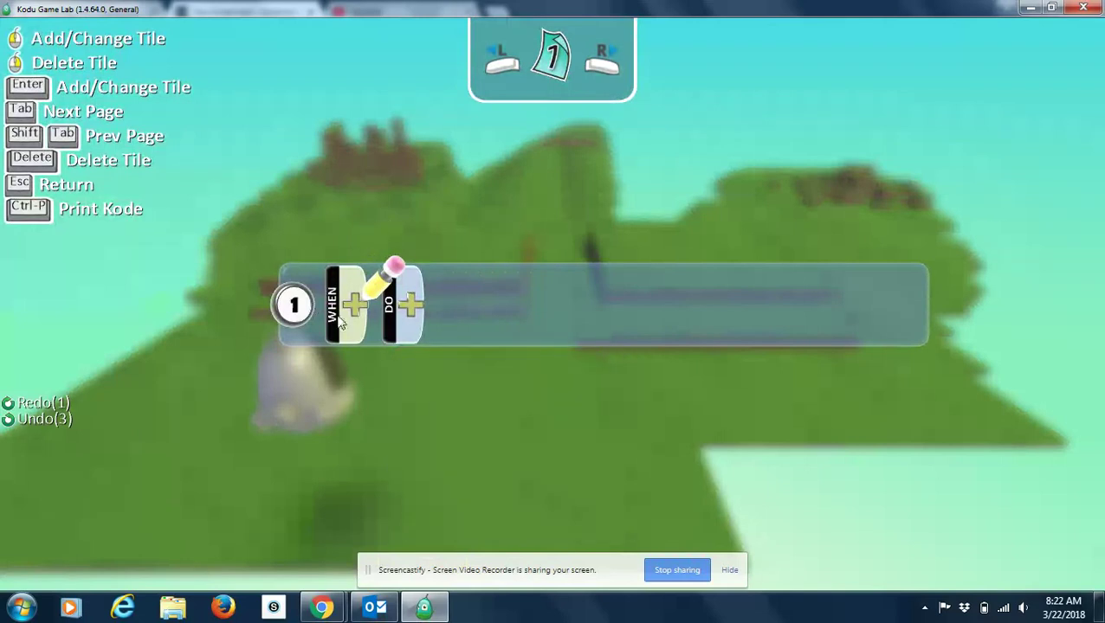
mouse_move(344, 313)
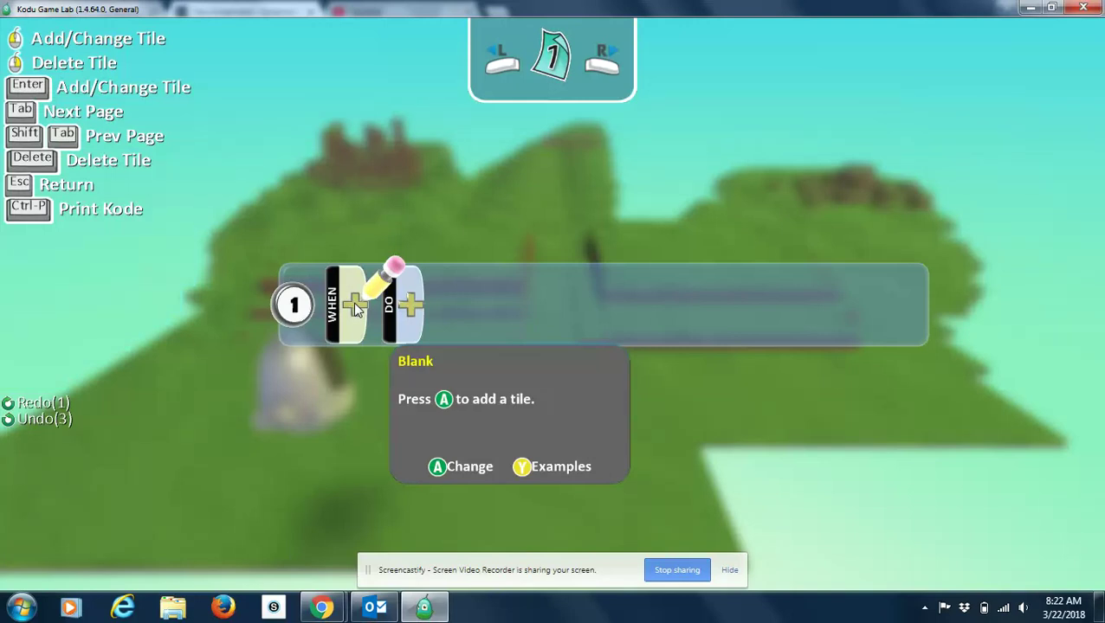
left_click(354, 303)
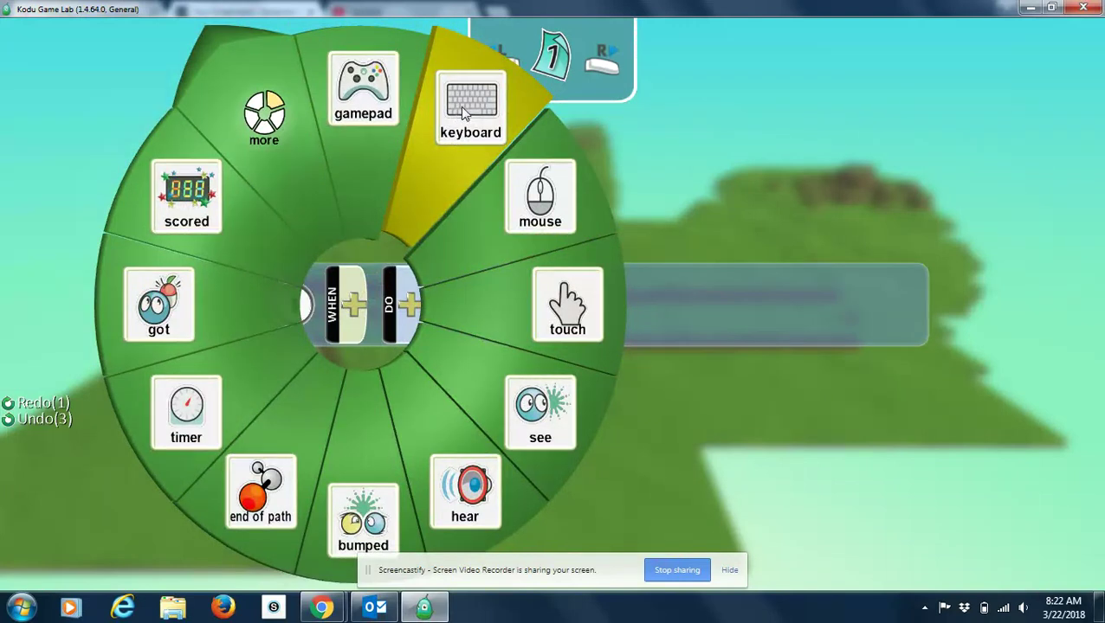
mouse_move(460, 106)
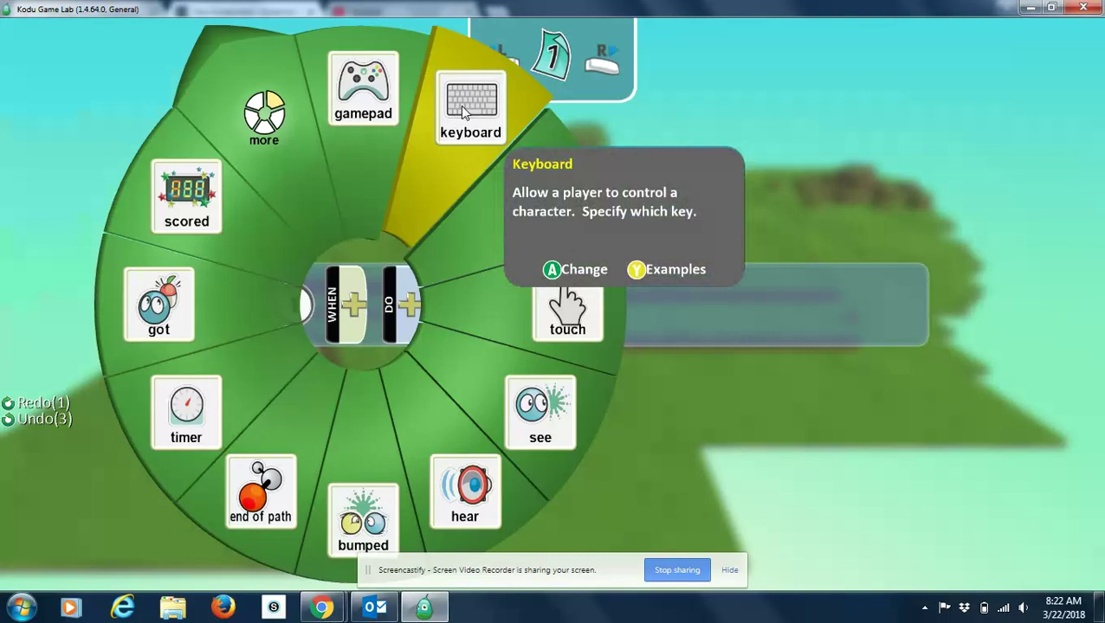
left_click(460, 105)
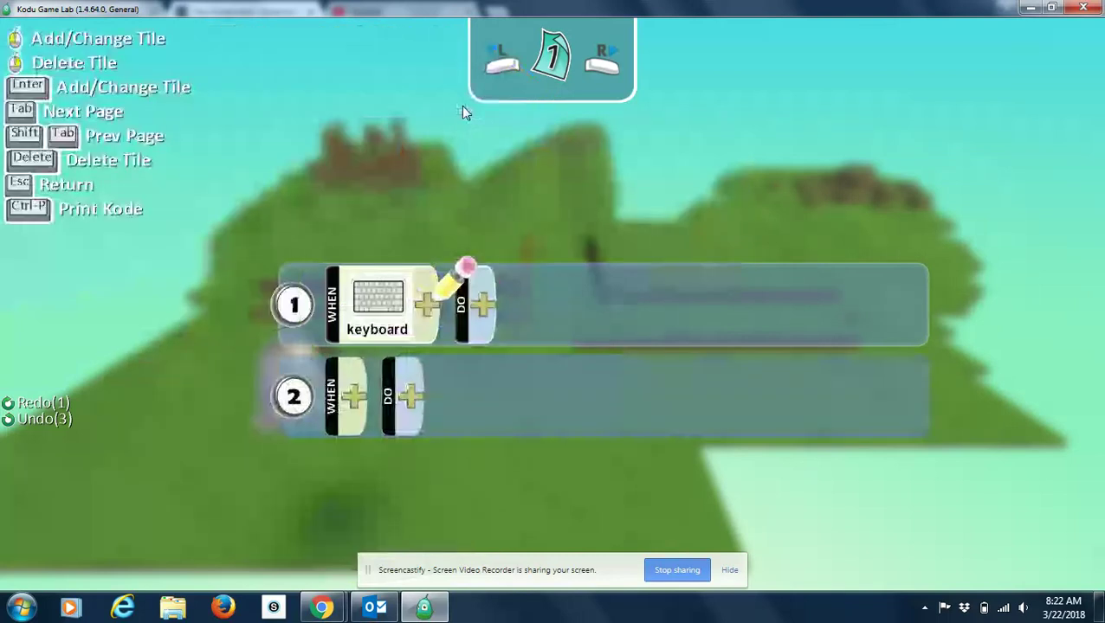
left_click(428, 310)
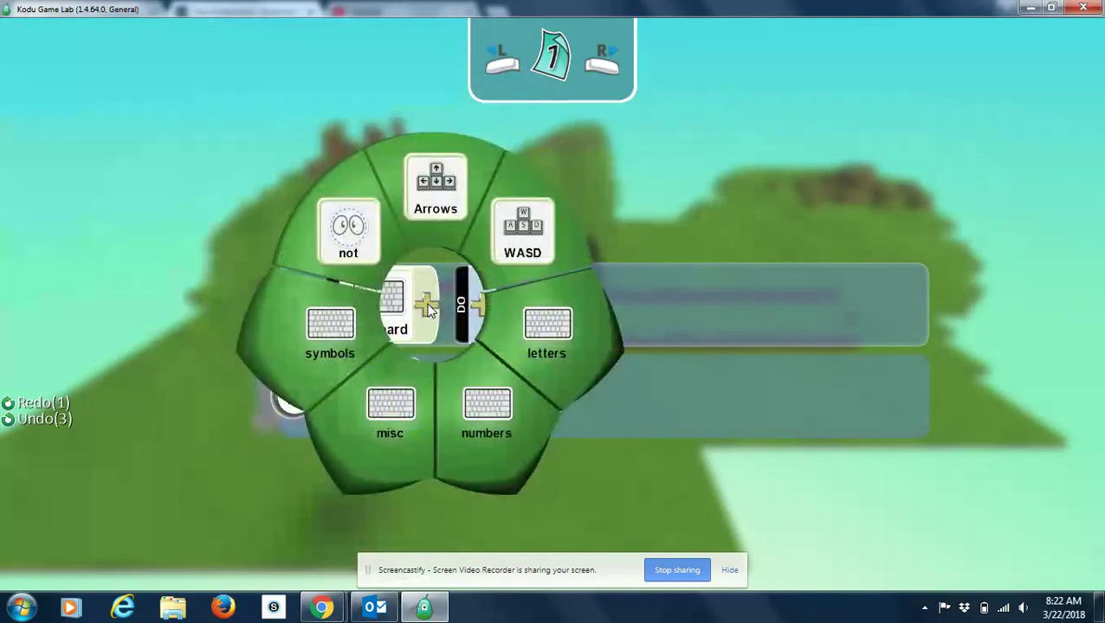
left_click(437, 192)
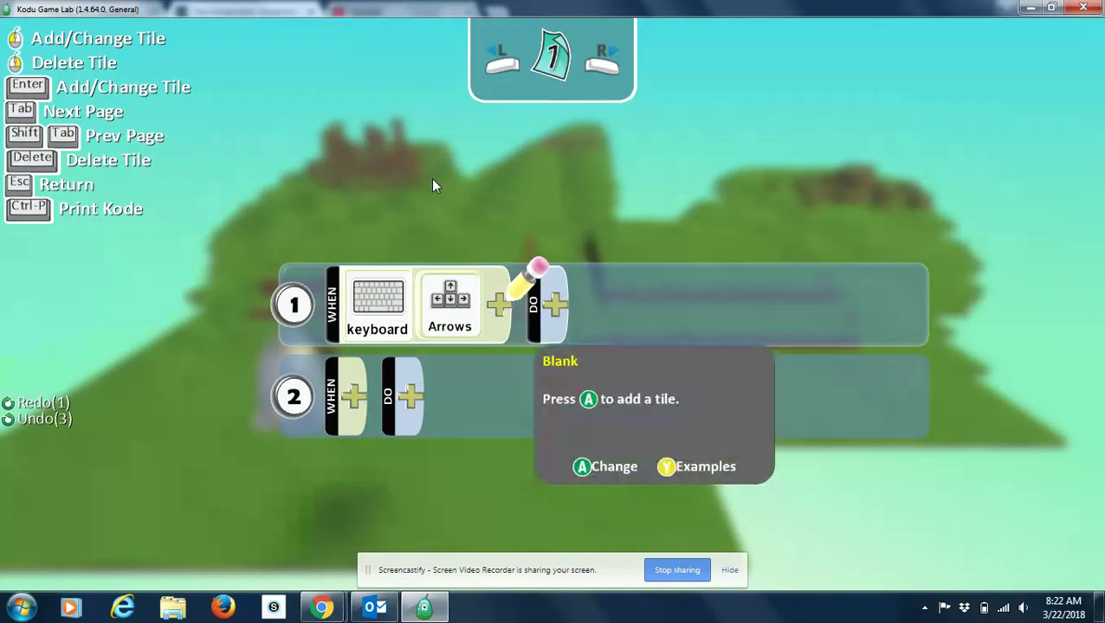
- Set the DO action of rule 1 to move and return to the world editor
left_click(558, 307)
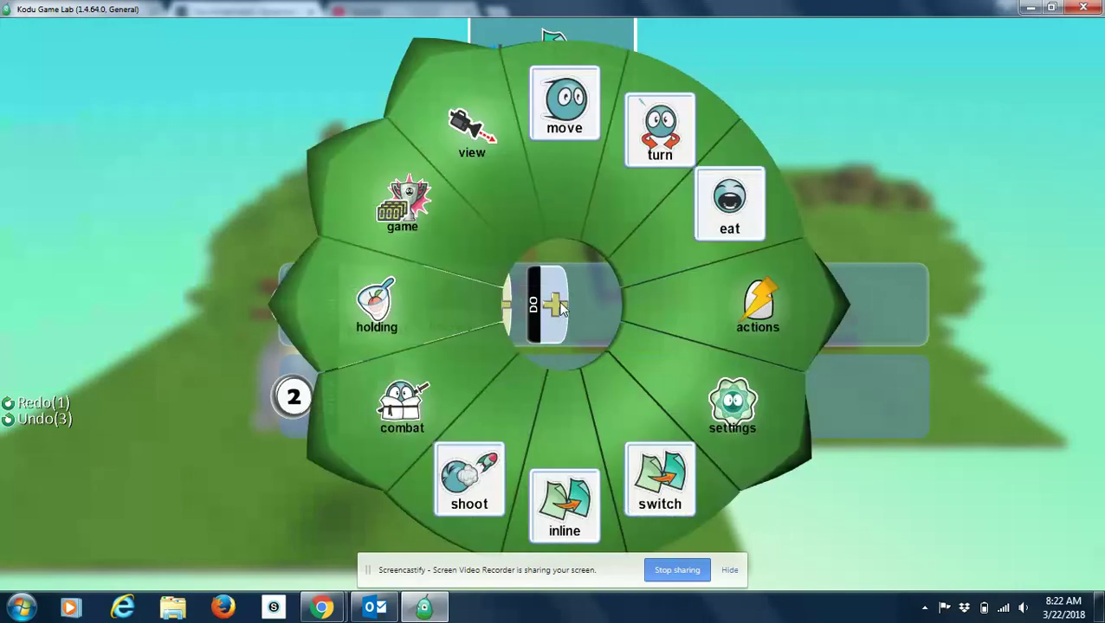
left_click(568, 92)
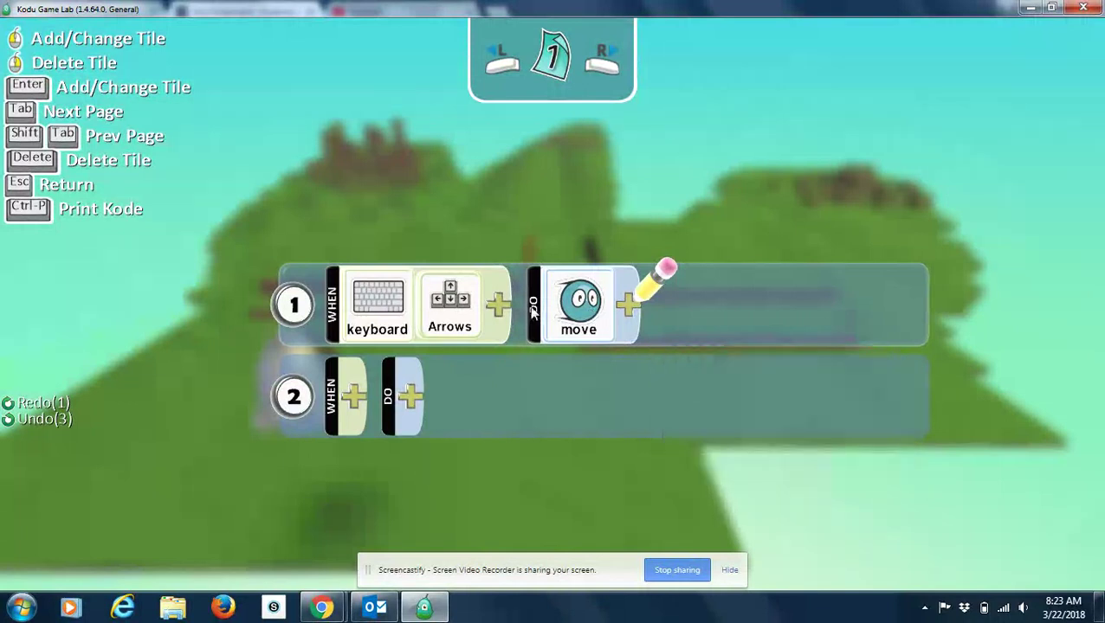
left_click(26, 191)
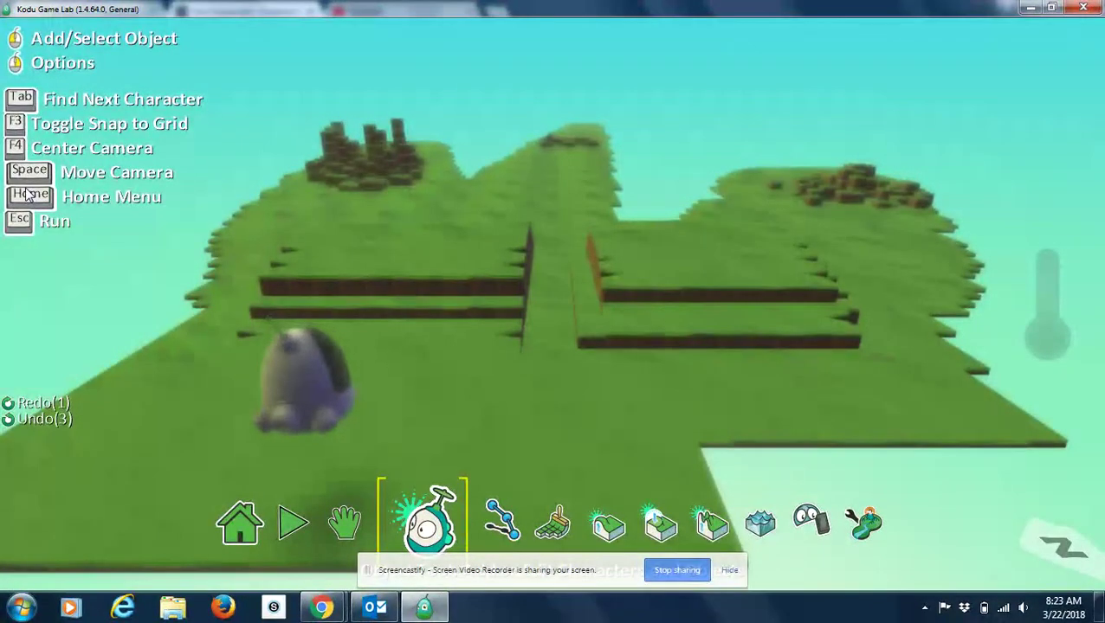
- Run the game and steer Kodu right and left to test its movement
left_click(306, 529)
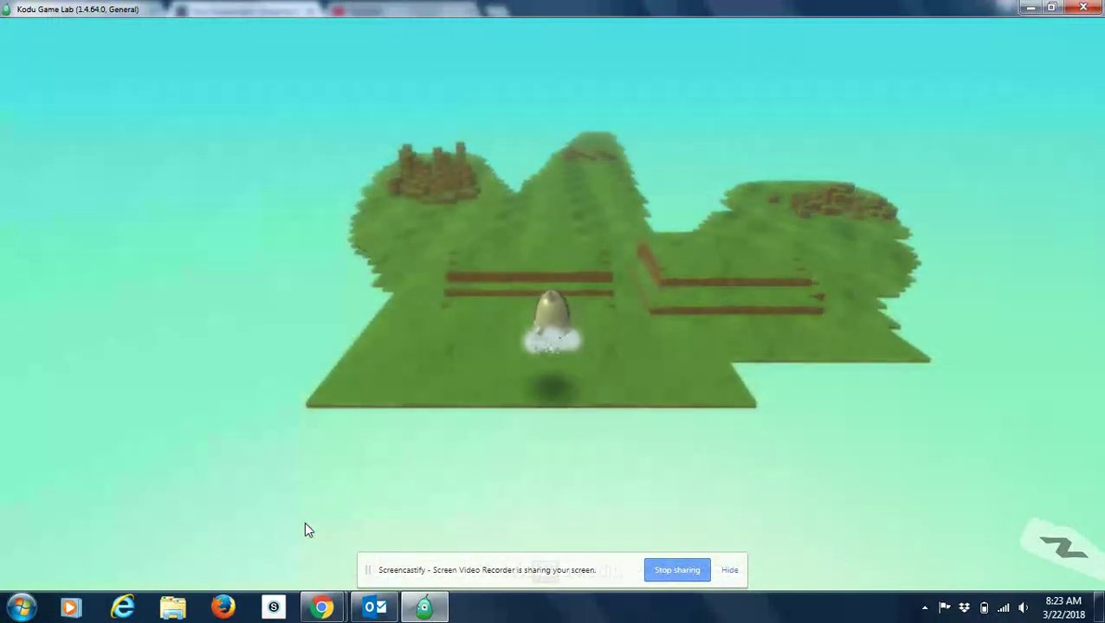
key("Right")
key("Left")
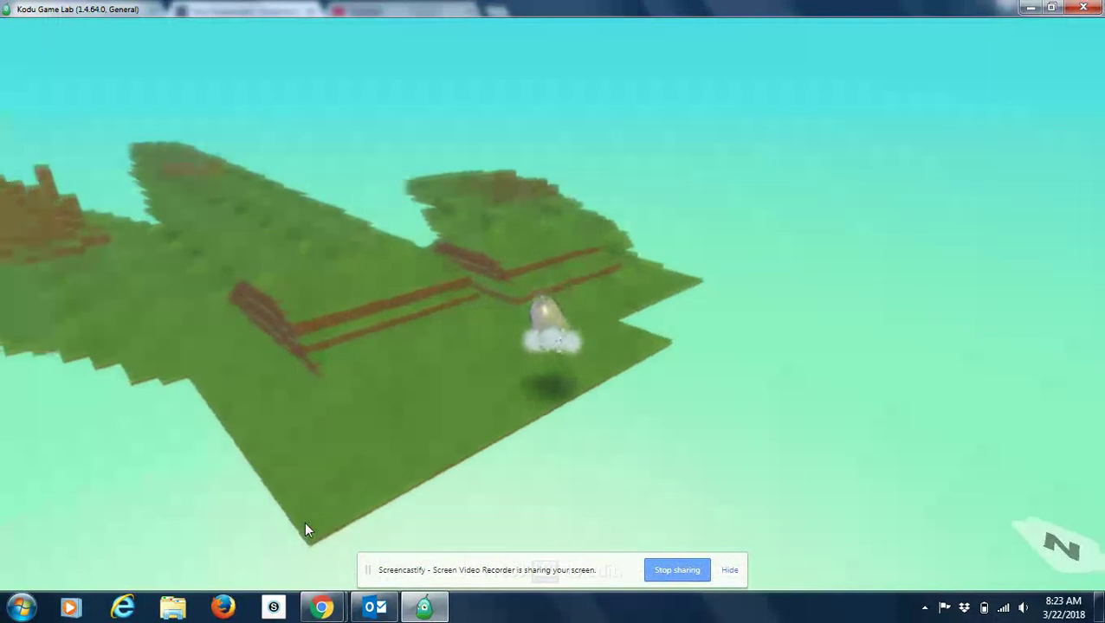
key("Left")
key("Left")
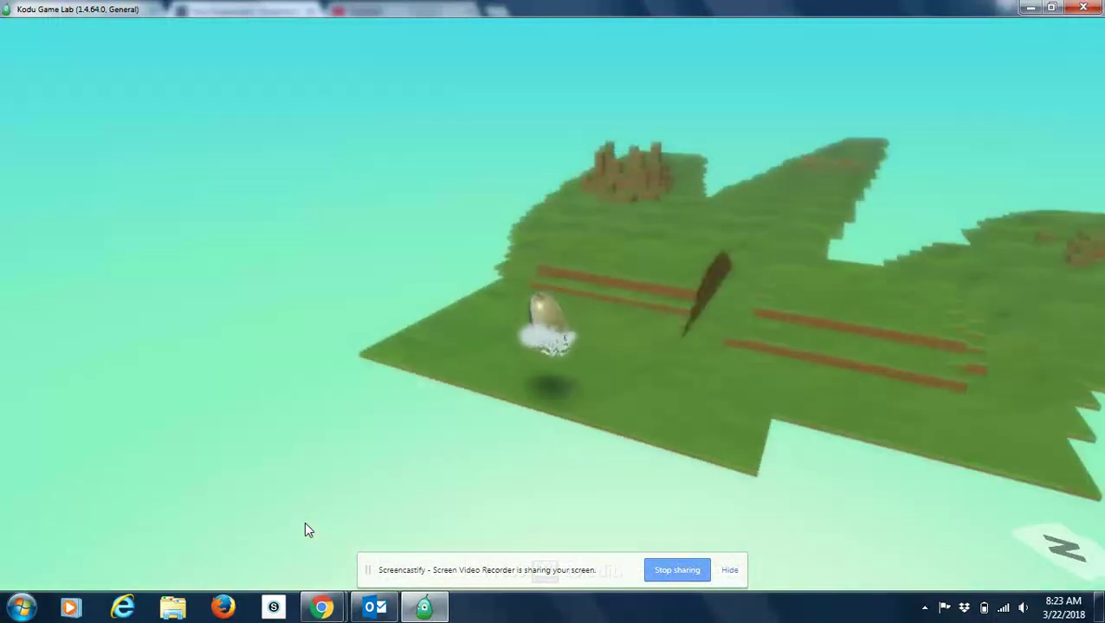
- Steer Kodu from the near grass edge past the low ridges toward the tall spiky hills
key("Right")
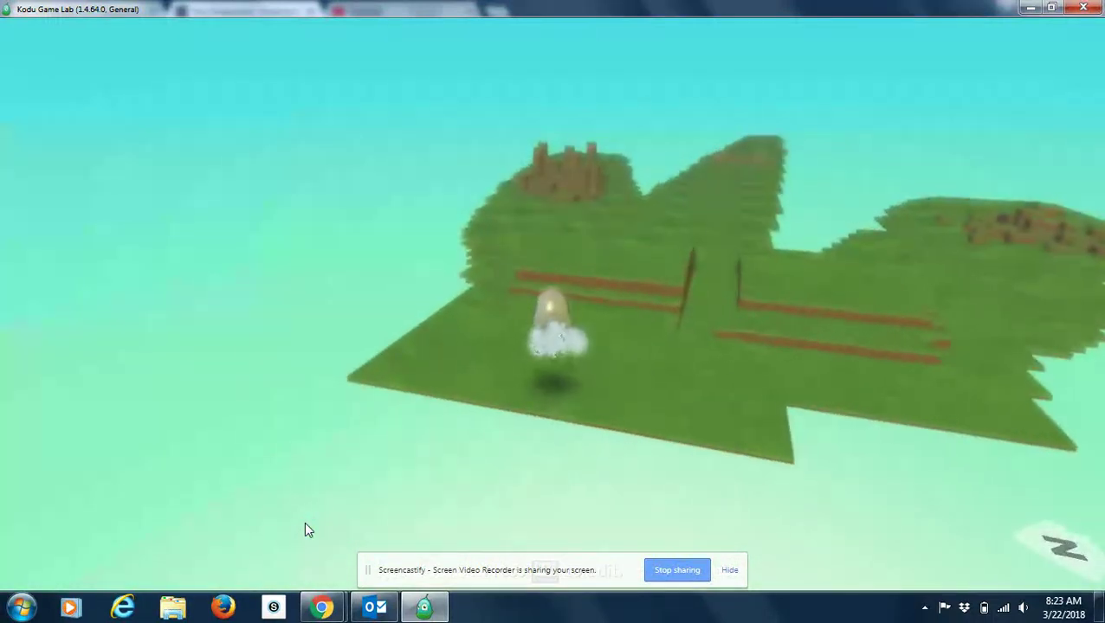
key("Up")
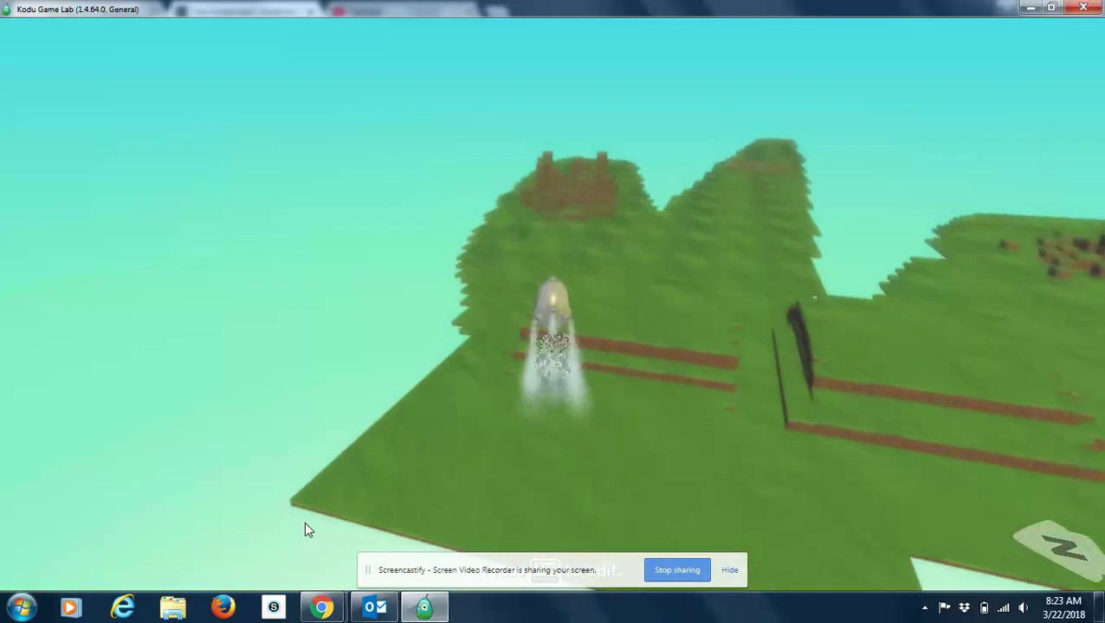
key("Right")
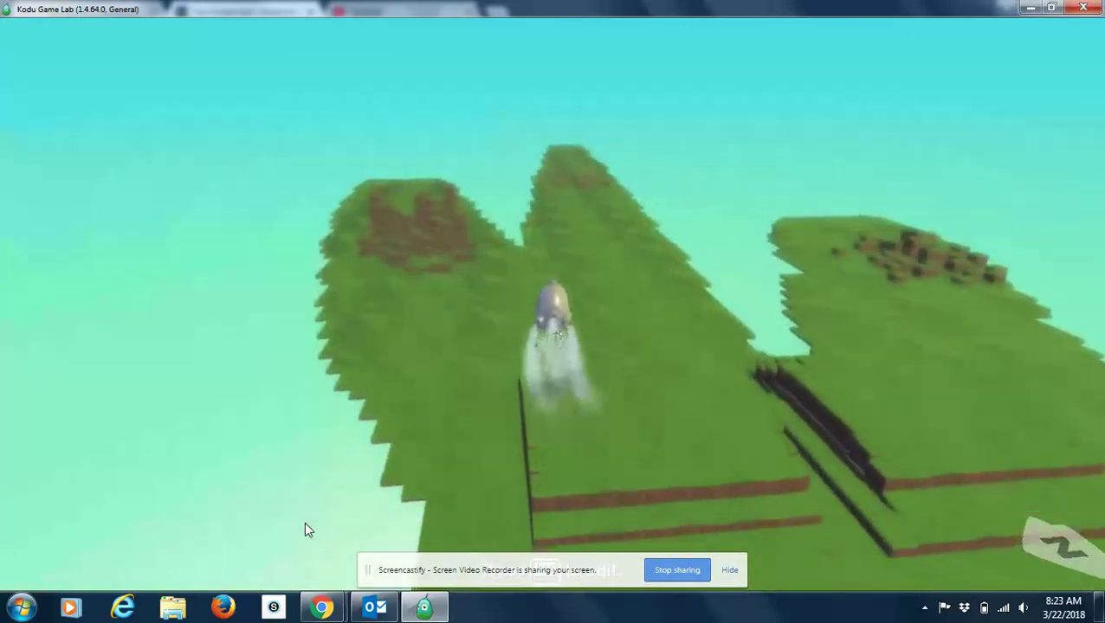
key("Up")
key("Right")
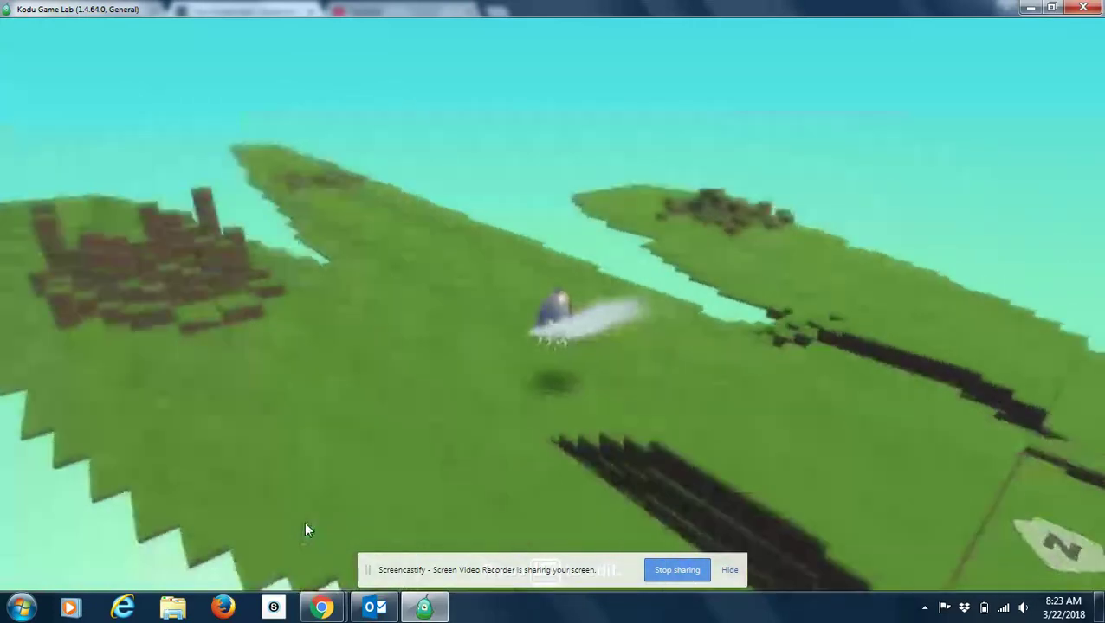
- Turn Kodu around and drive it back past the ridges toward the outer corner of the grass
key("Right")
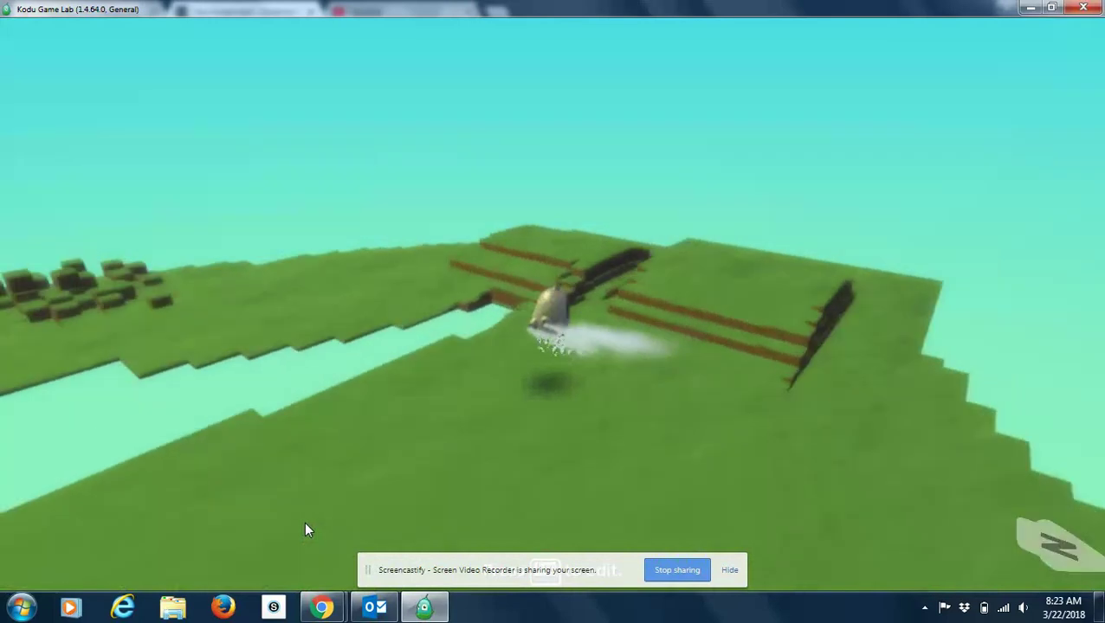
key("Right")
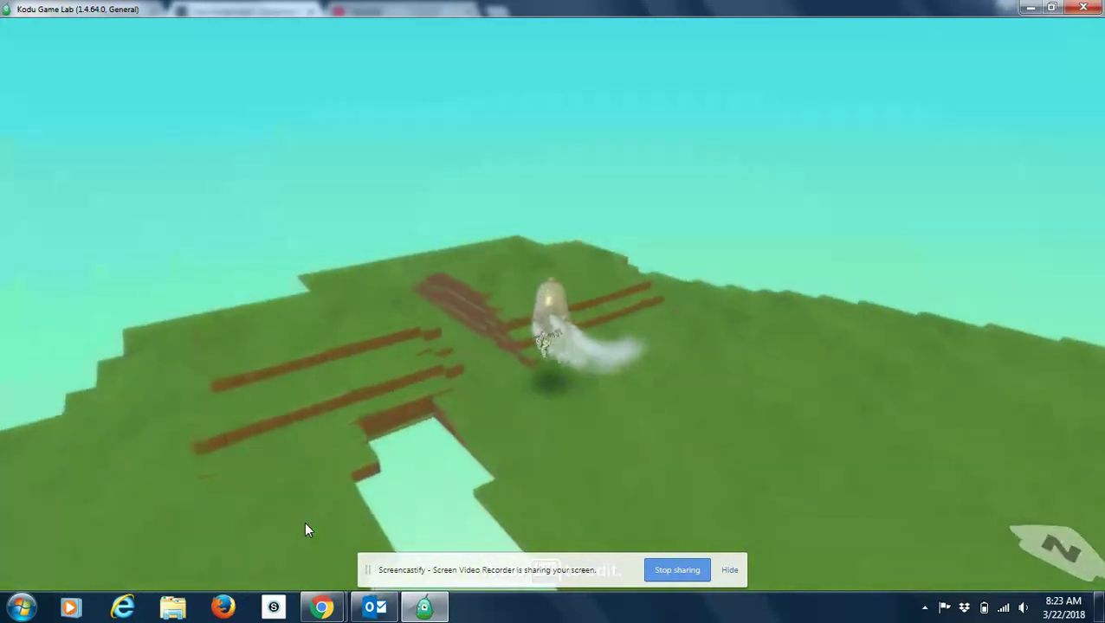
key("Up")
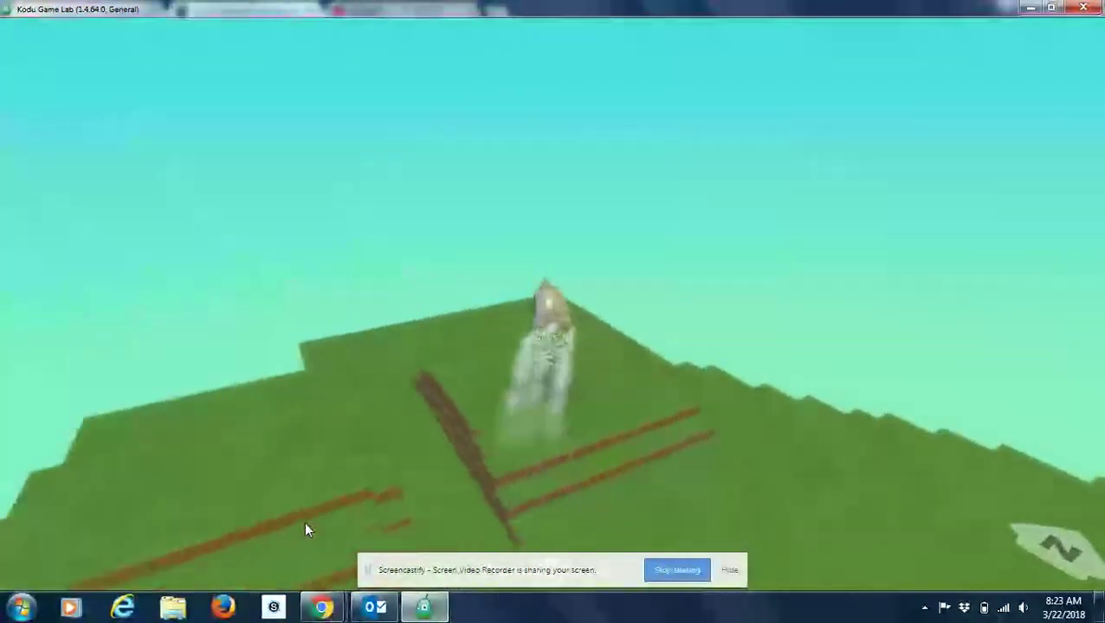
key("Right")
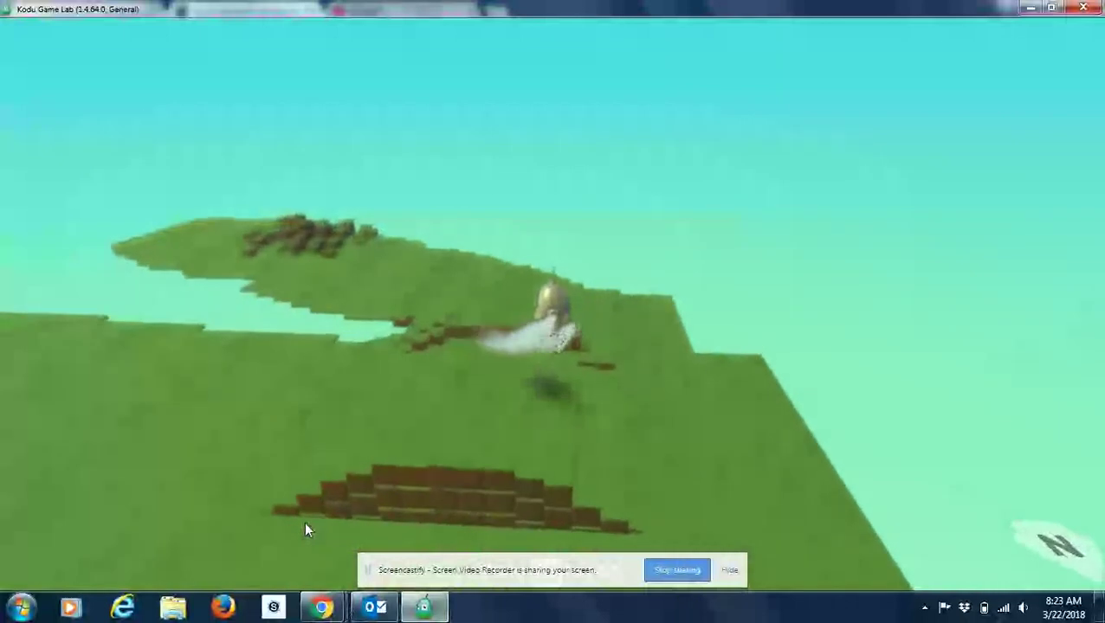
- Drive Kodu over the ridges and onto the land arm with the low blocky mounds
key("Up")
key("Left")
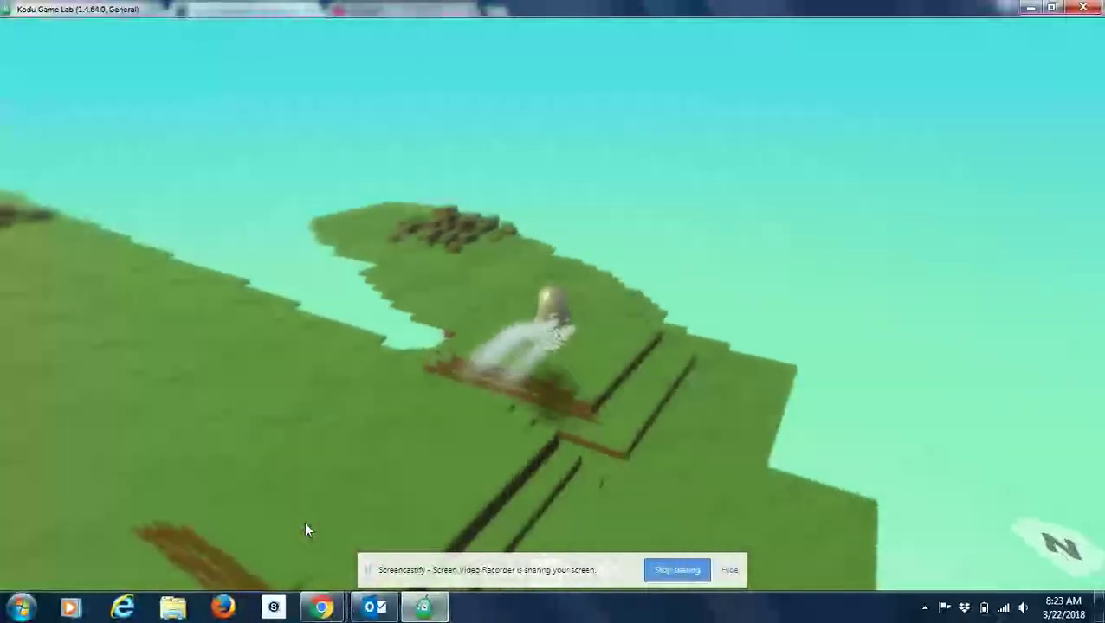
key("Up")
key("Left")
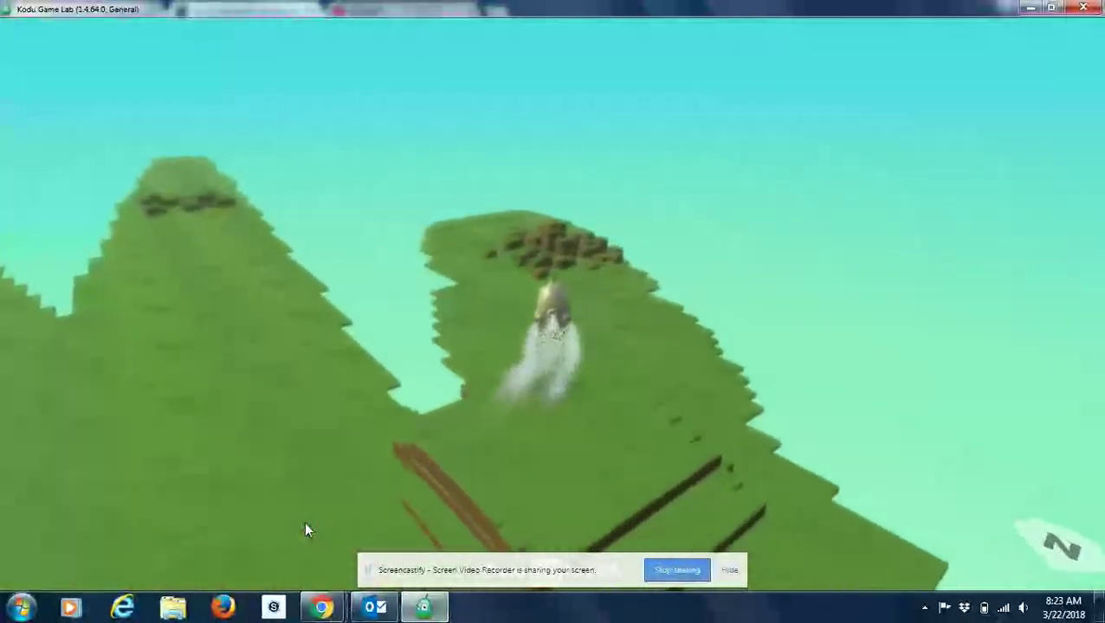
key("Right")
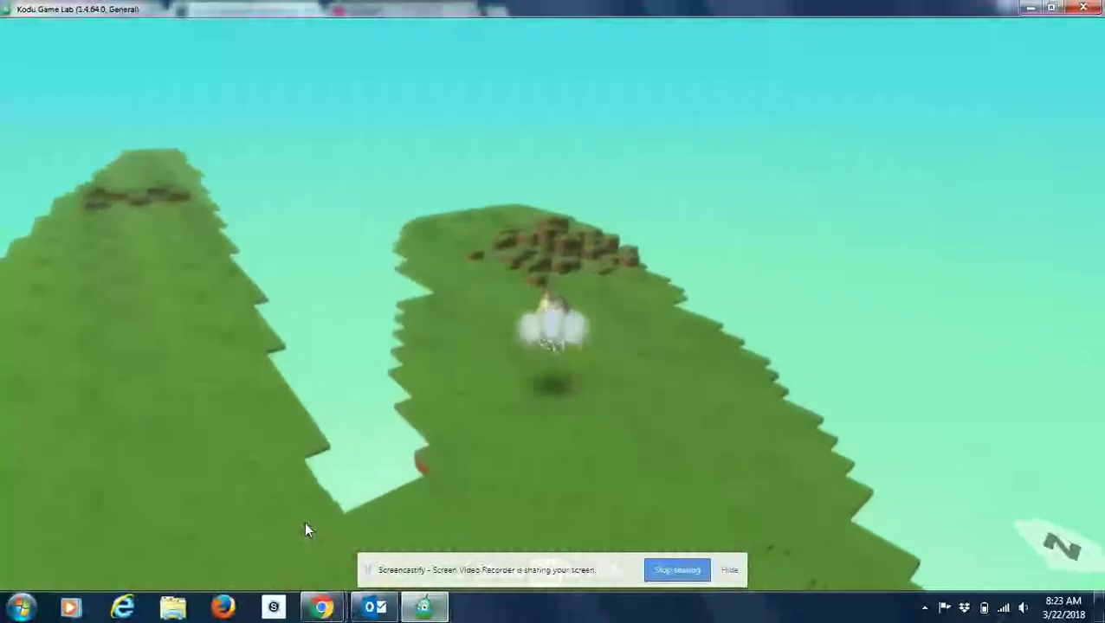
- Turn Kodu around repeatedly on the land arm with the blocky mounds to test its steering
key("Right")
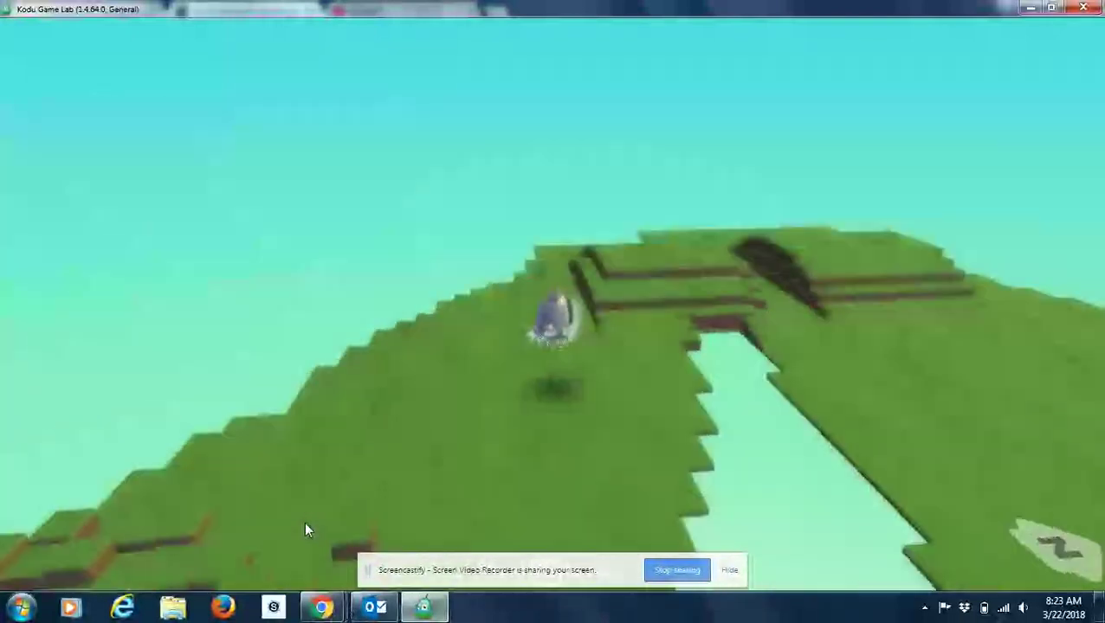
key("Right")
key("Left")
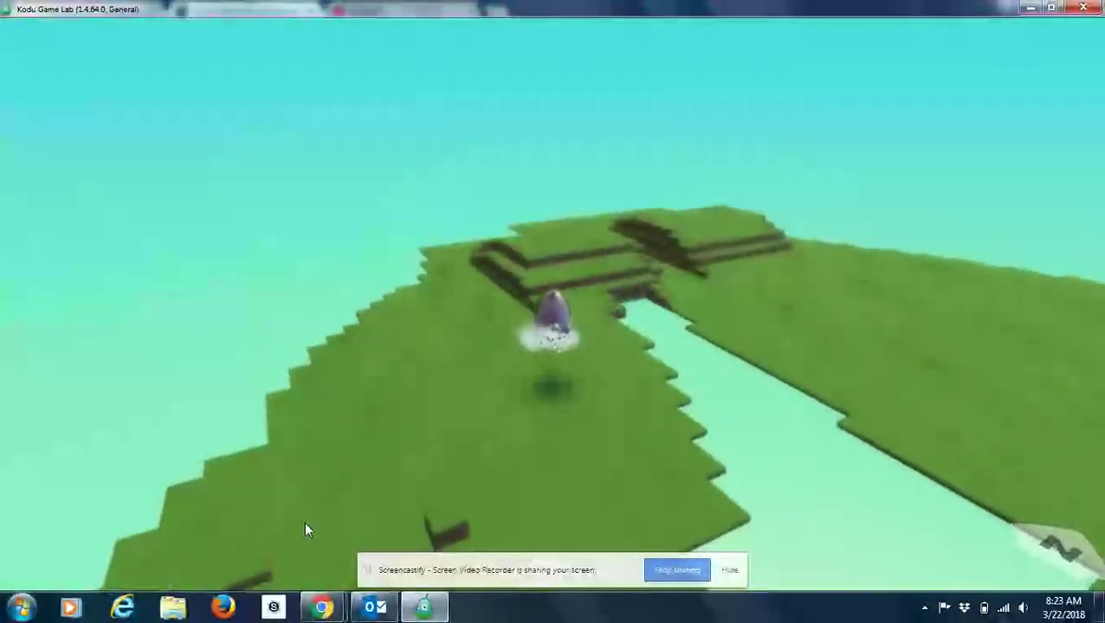
key("Right")
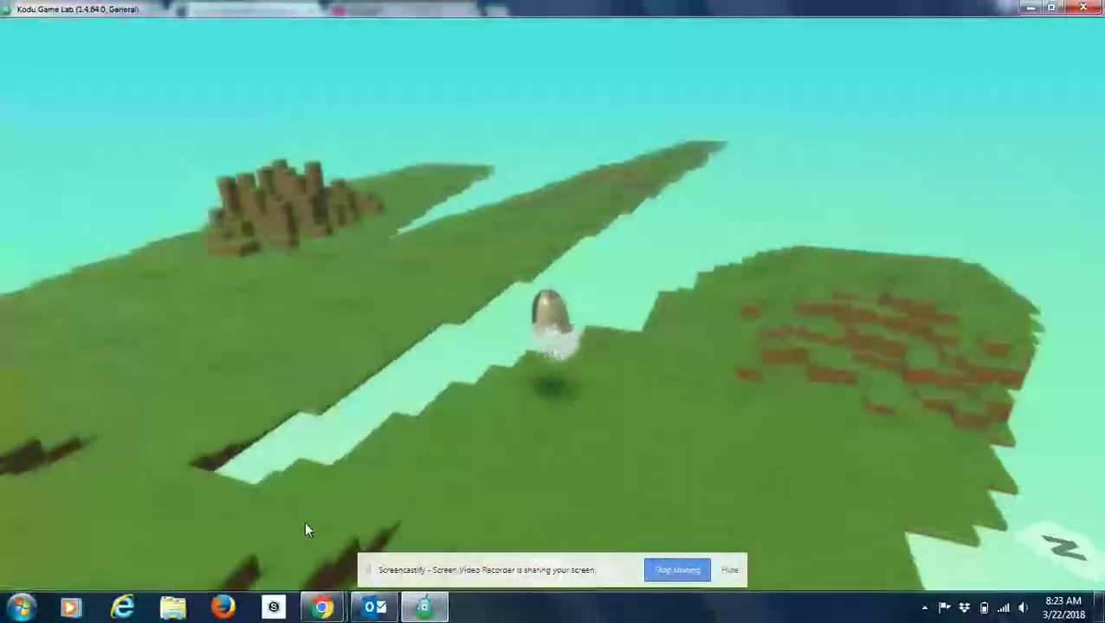
key("Right")
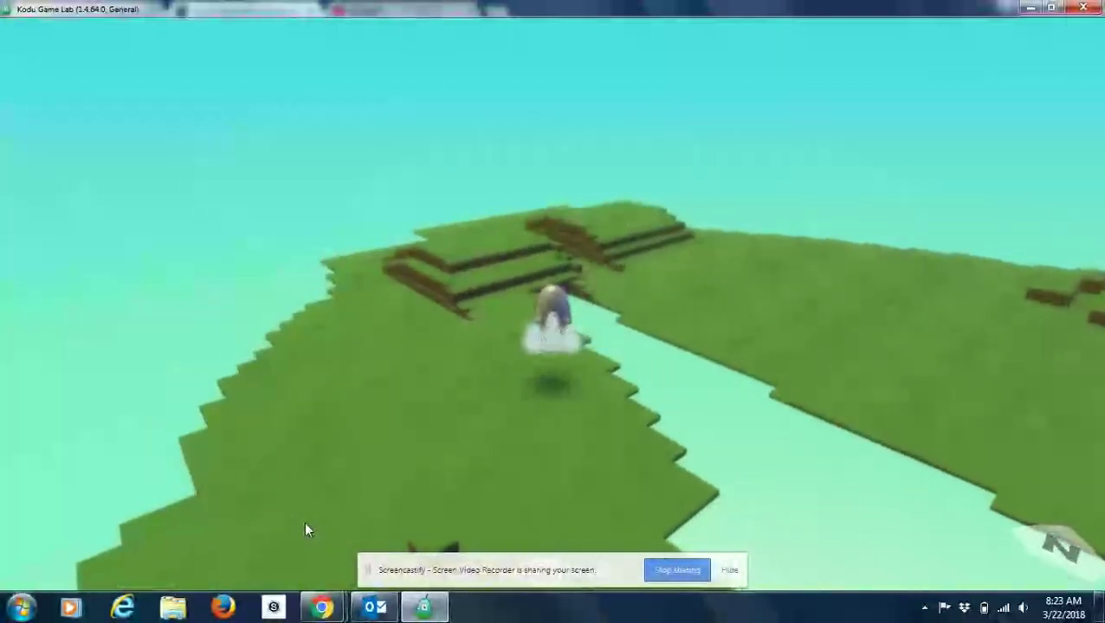
key("Right")
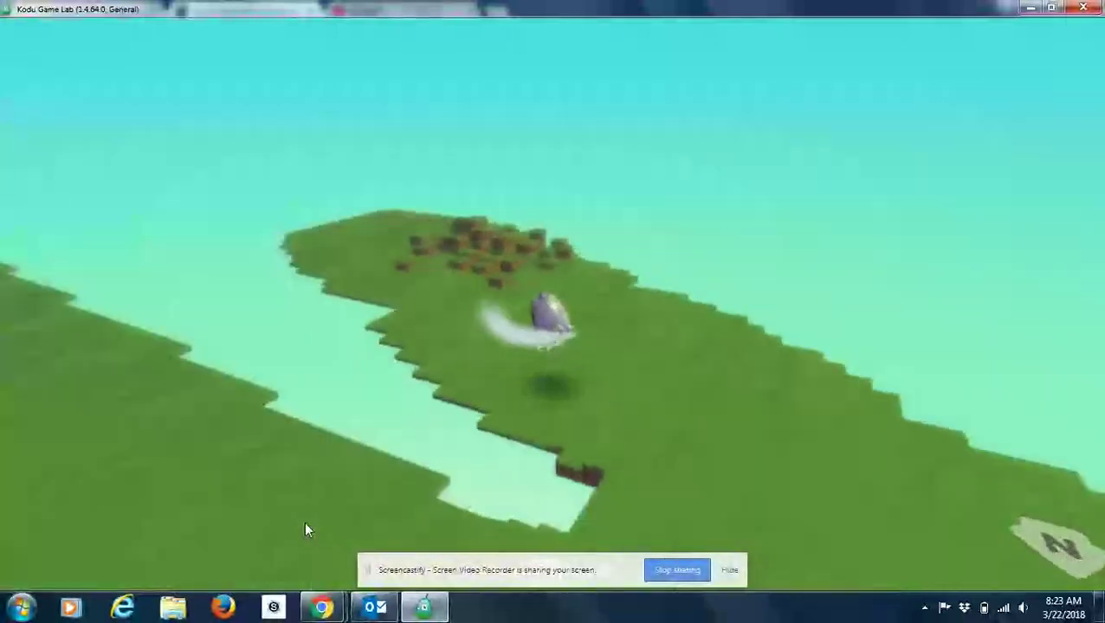
key("Right")
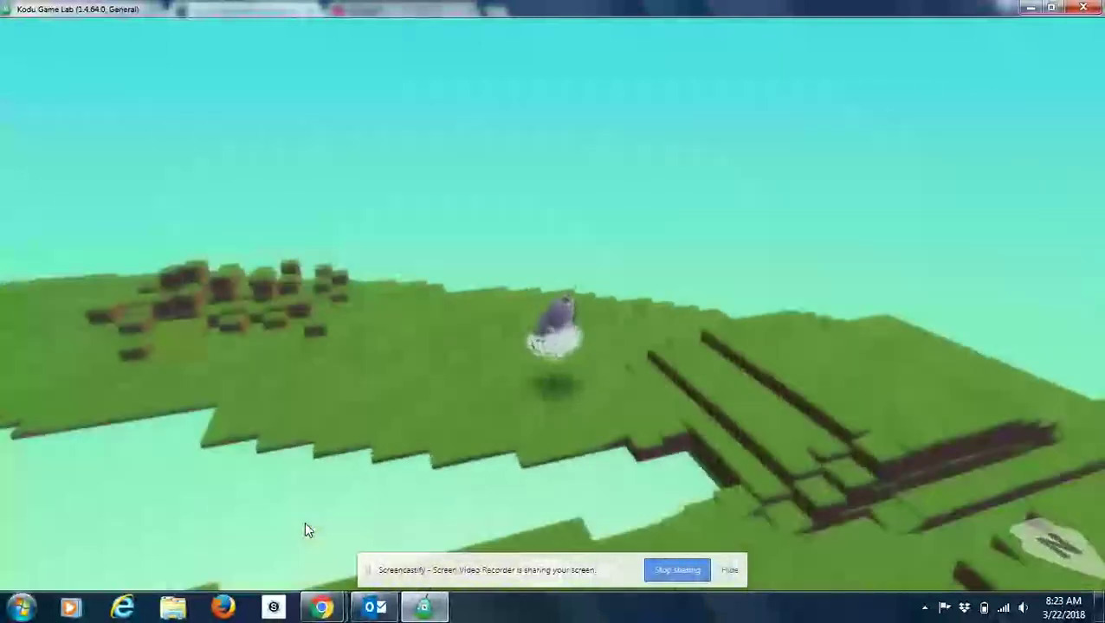
key("Right")
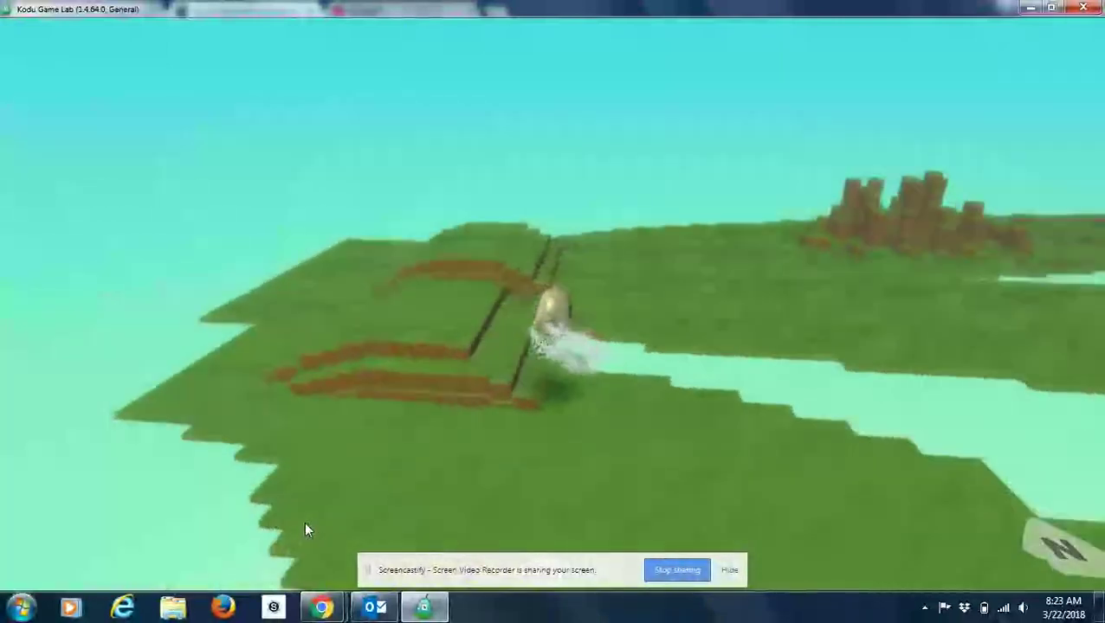
key("Right")
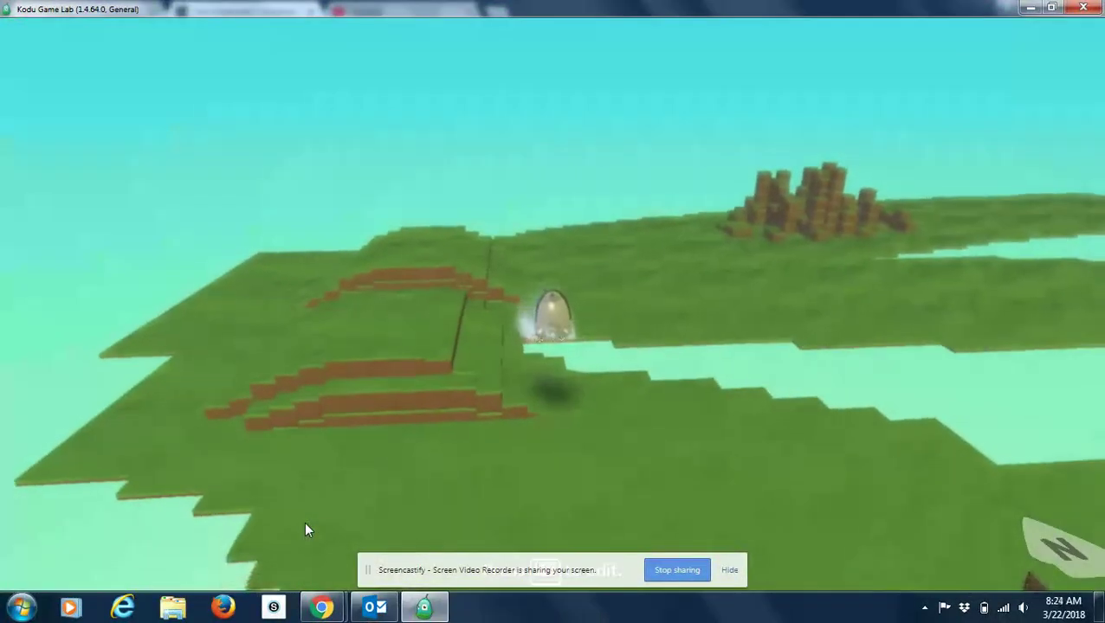
- Drive Kodu back across the ridges and over the grass toward the spiky hills and the middle land arm
key("Left")
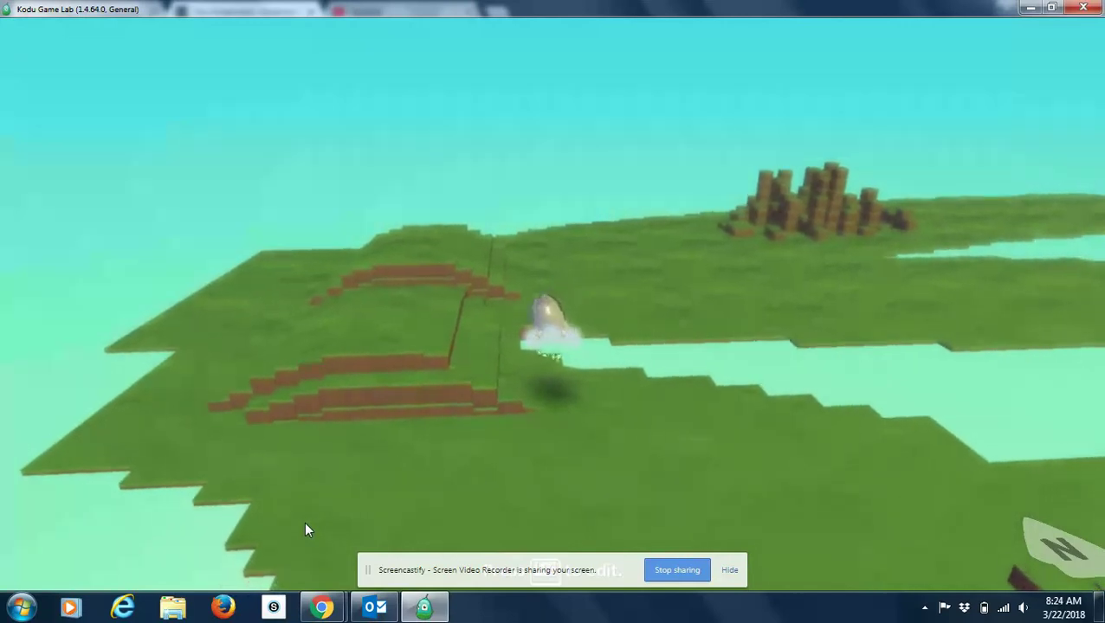
key("Up")
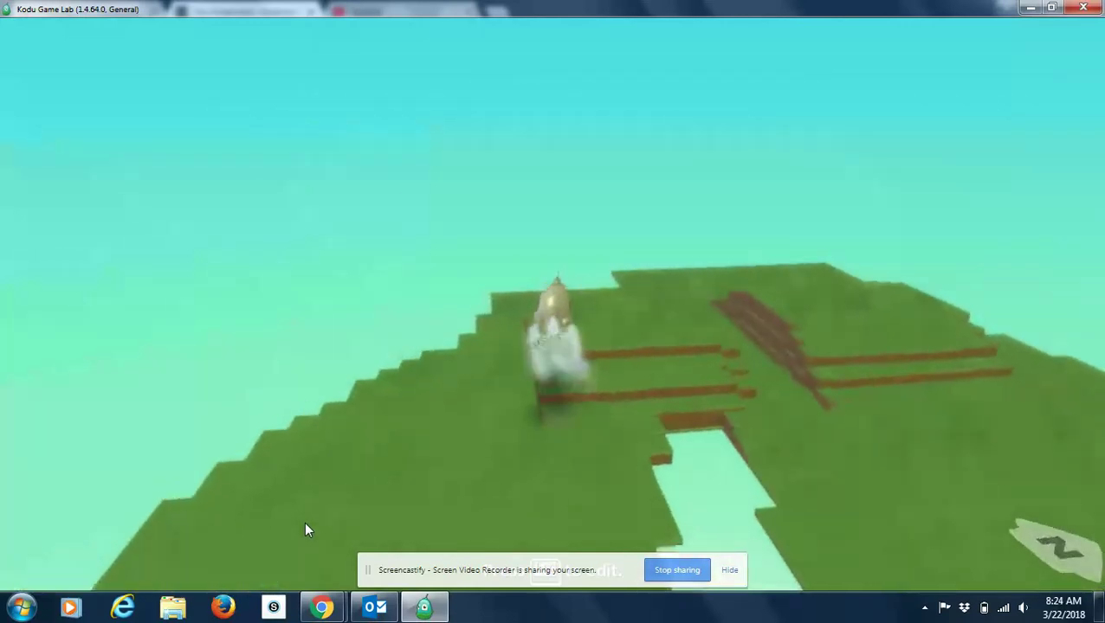
key("Right")
key("Right")
key("Up")
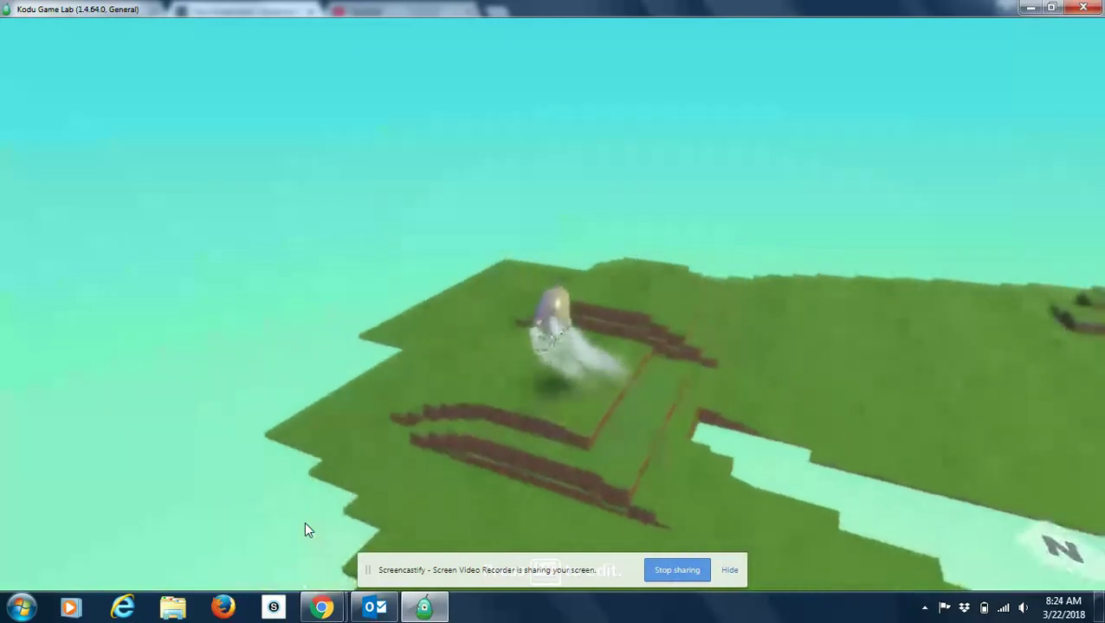
key("Right")
key("Left")
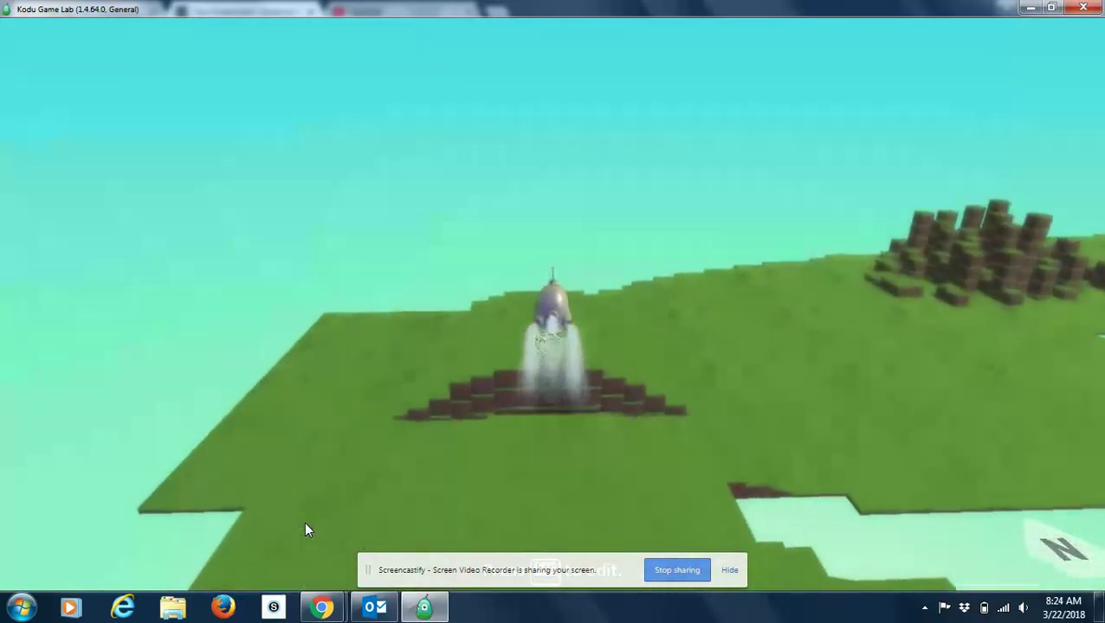
key("Left")
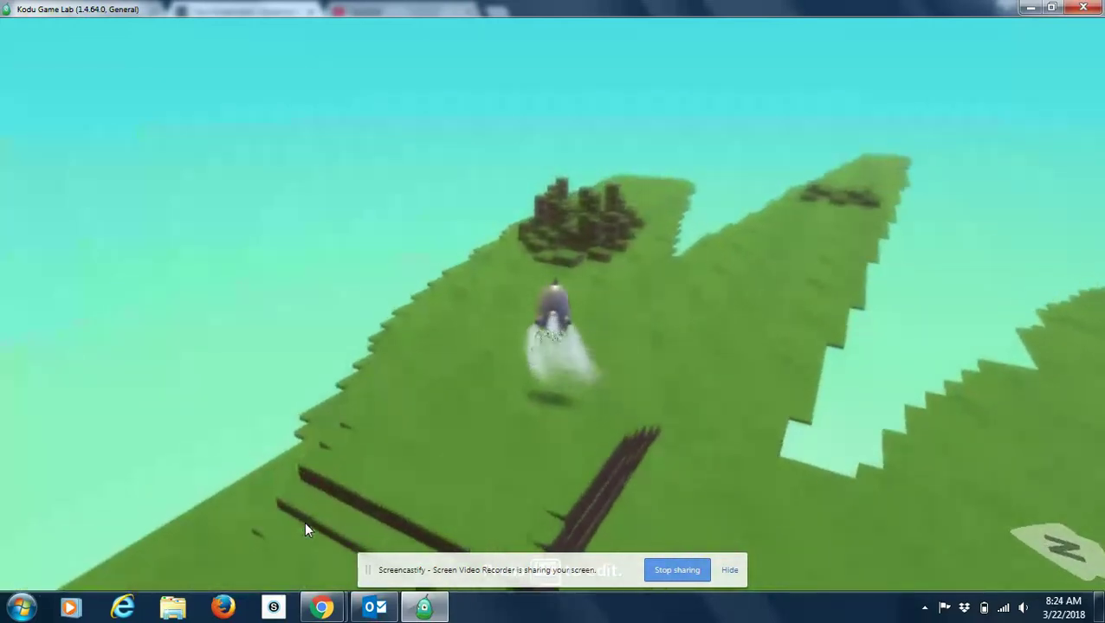
key("Left")
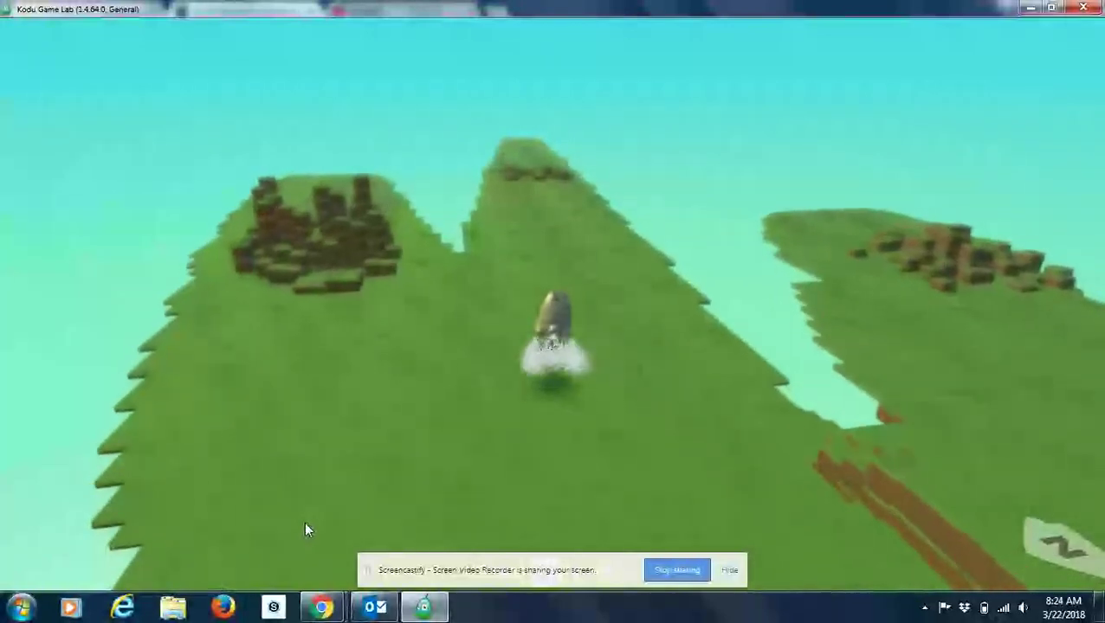